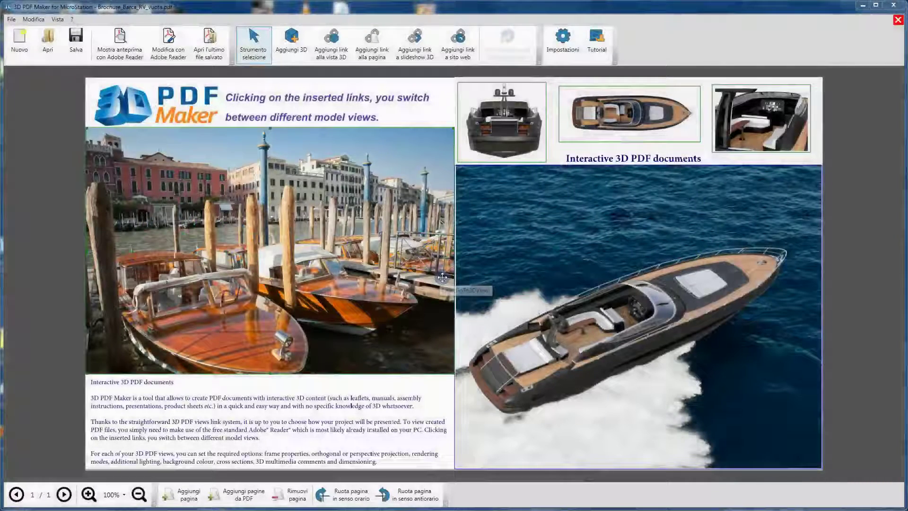
# Step: Open the boat's 3D frame for editing, view it from top, stern, bow and both sides, then orbit it obliquely
pyautogui.click(458, 274)
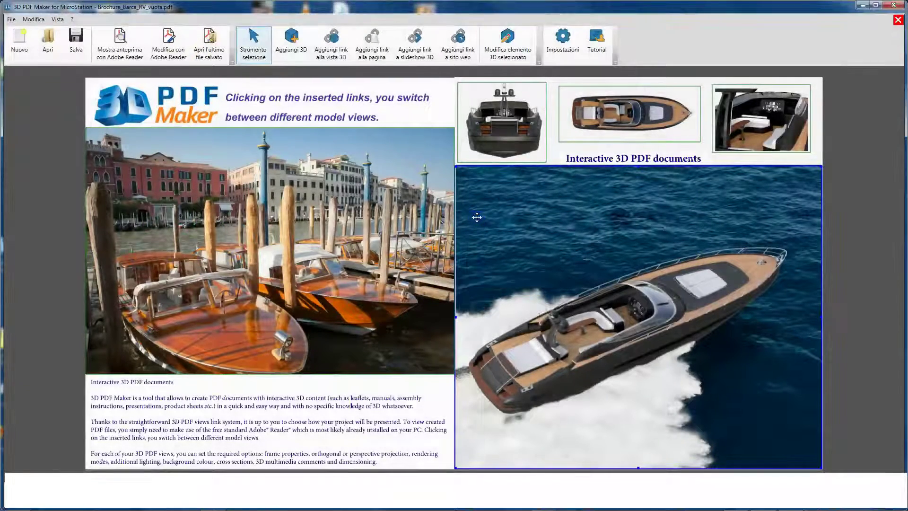
pyautogui.doubleClick(477, 217)
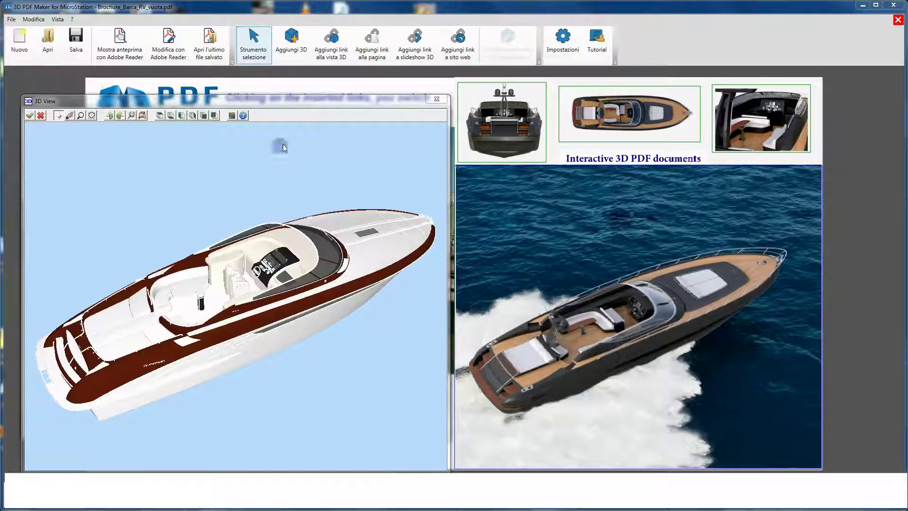
pyautogui.click(162, 117)
pyautogui.click(181, 116)
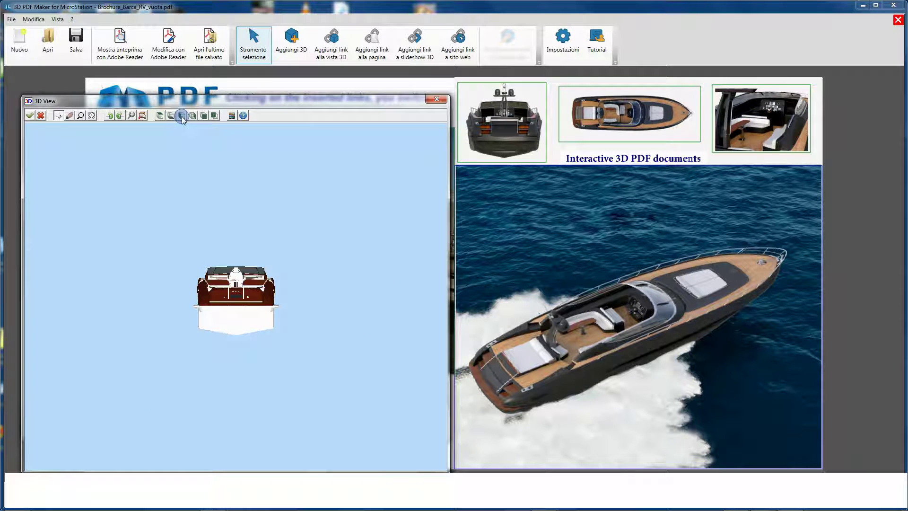
pyautogui.click(193, 116)
pyautogui.click(203, 116)
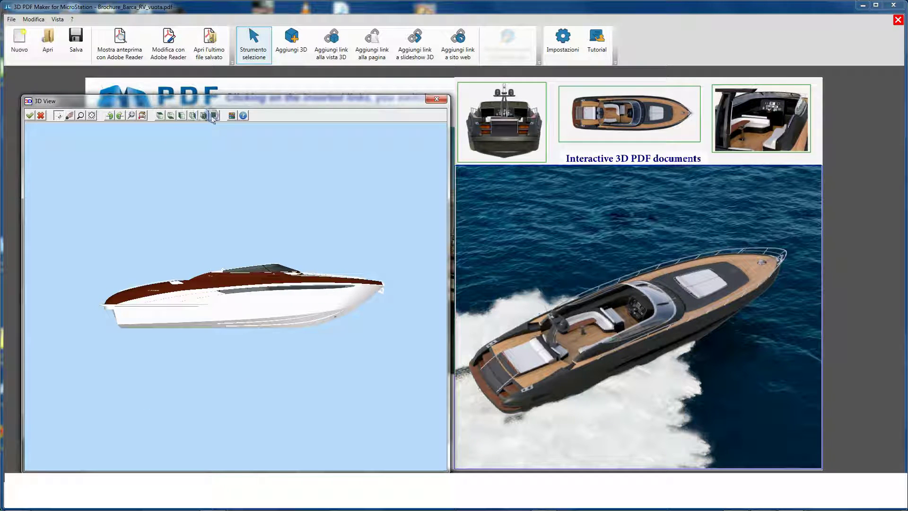
pyautogui.click(213, 116)
pyautogui.click(161, 115)
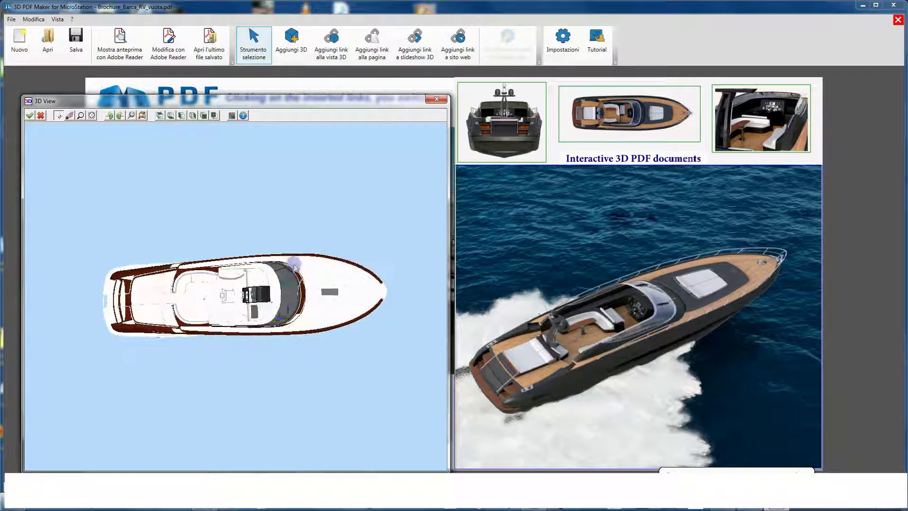
pyautogui.moveTo(152, 321); pyautogui.dragTo(220, 355)
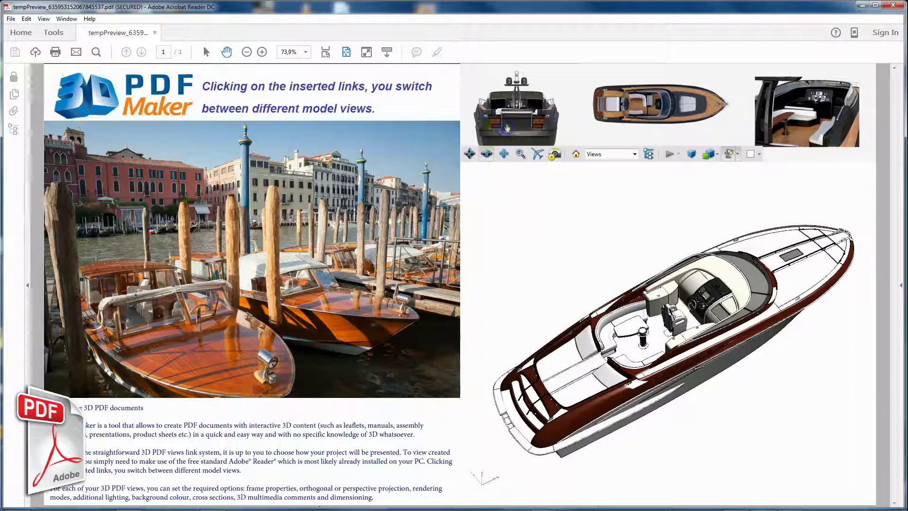
# Step: Switch the boat preview between back, top, cockpit and overhead views, then orbit the model
pyautogui.click(507, 128)
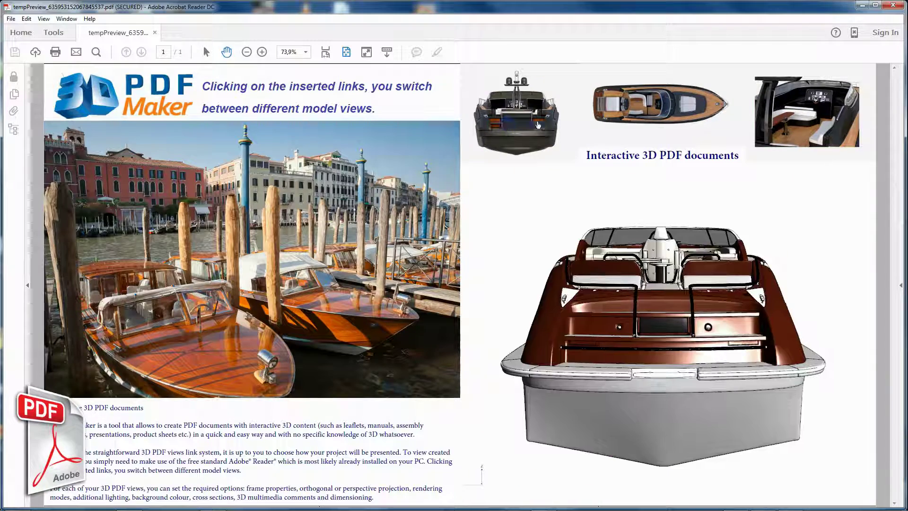
pyautogui.click(645, 102)
pyautogui.click(807, 110)
pyautogui.click(633, 139)
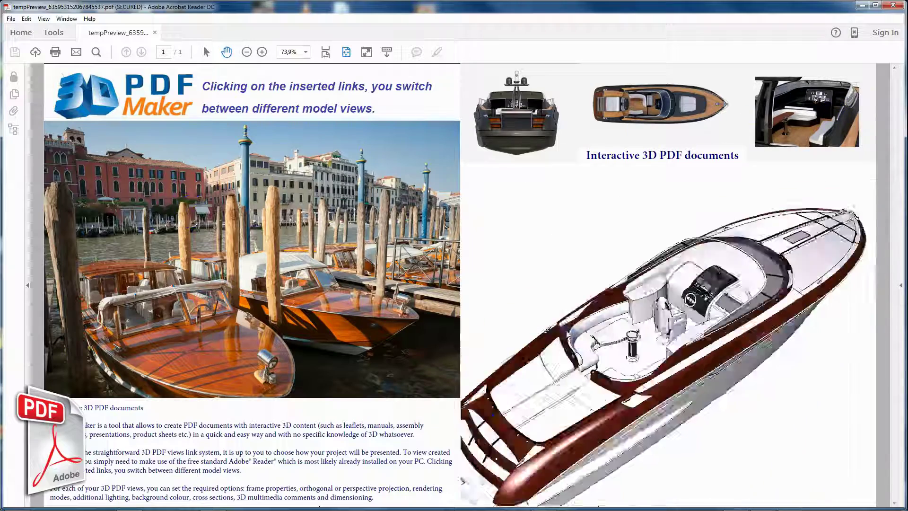
pyautogui.click(536, 406)
pyautogui.moveTo(545, 411); pyautogui.dragTo(743, 403)
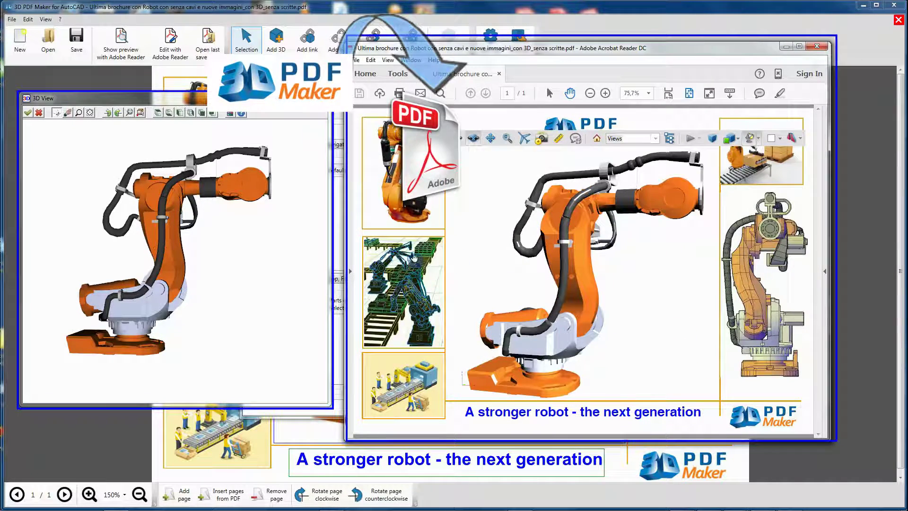
# Step: Show the robot from top, front and isometric views, then rotate it in the Reader preview
pyautogui.click(158, 114)
pyautogui.click(178, 113)
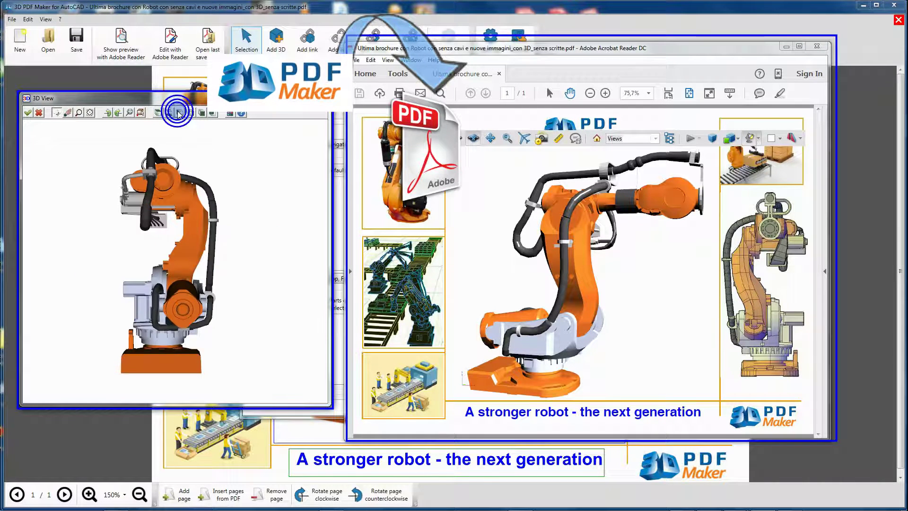
pyautogui.click(202, 113)
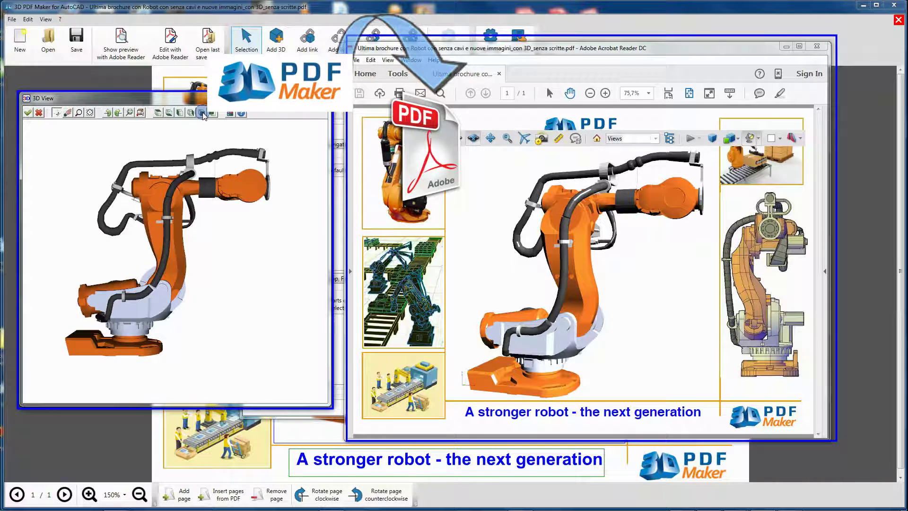
pyautogui.moveTo(294, 325); pyautogui.dragTo(147, 339)
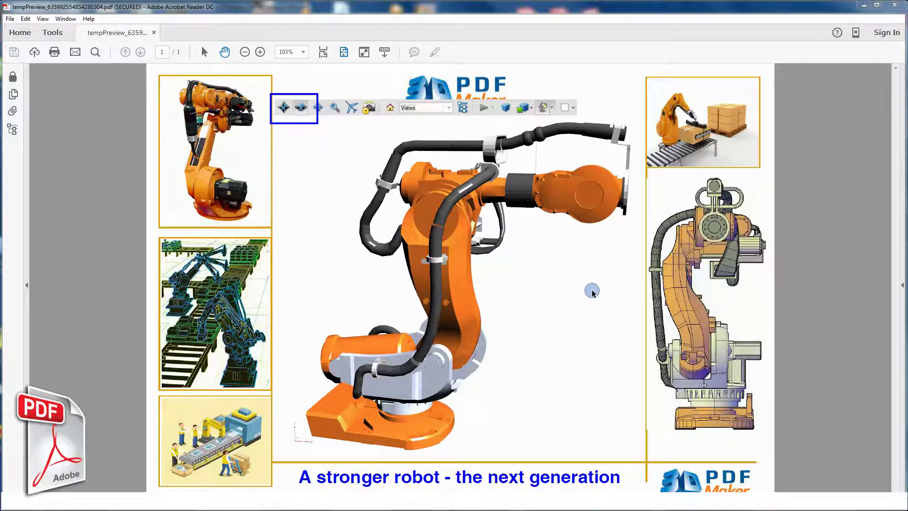
pyautogui.moveTo(587, 290); pyautogui.dragTo(363, 296)
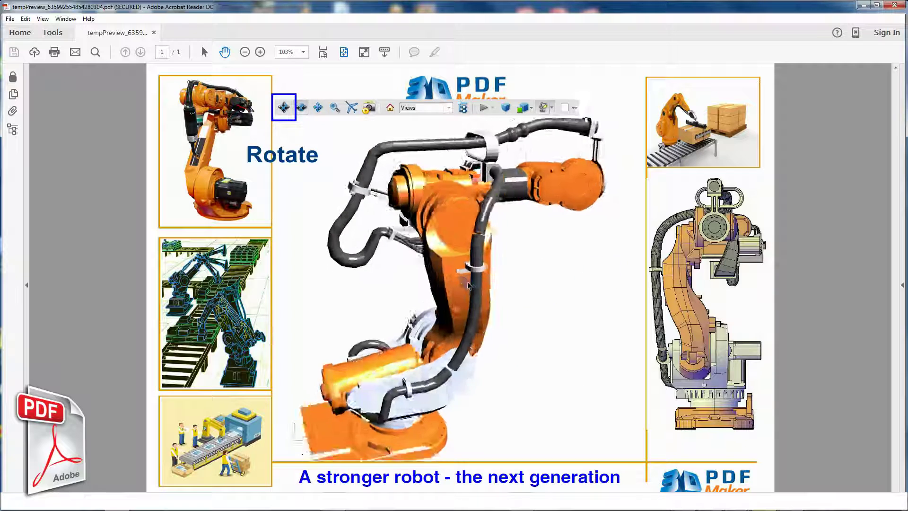
pyautogui.moveTo(478, 284); pyautogui.dragTo(459, 285)
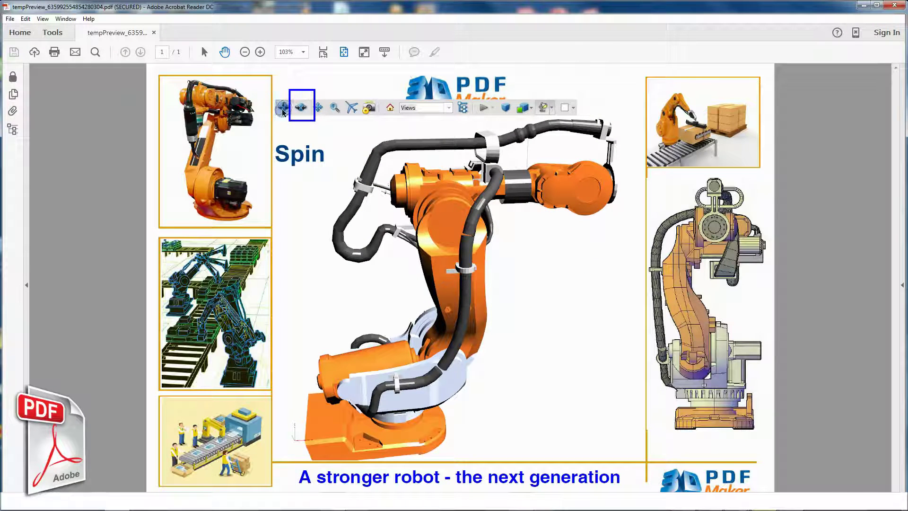
# Step: Switch 3D navigation to Spin and spin the robot model around
pyautogui.click(302, 108)
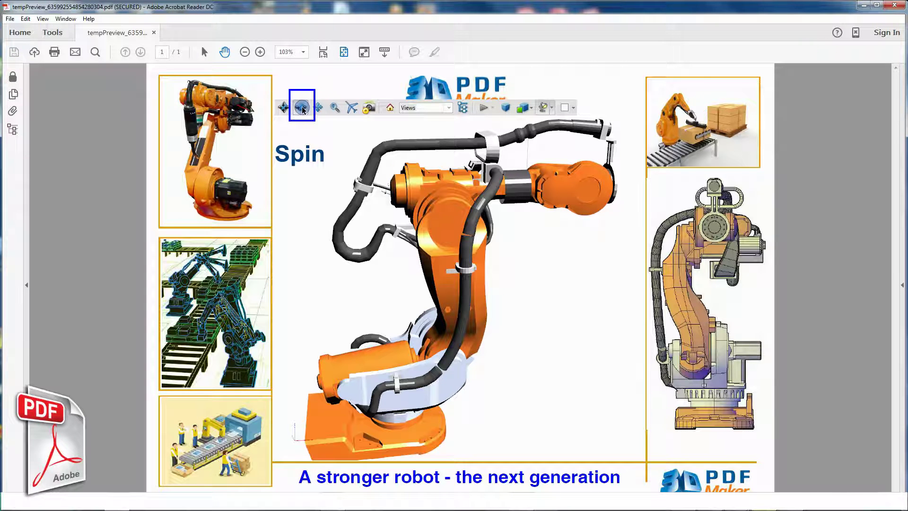
pyautogui.moveTo(608, 320); pyautogui.dragTo(264, 314)
pyautogui.moveTo(600, 329); pyautogui.dragTo(521, 330)
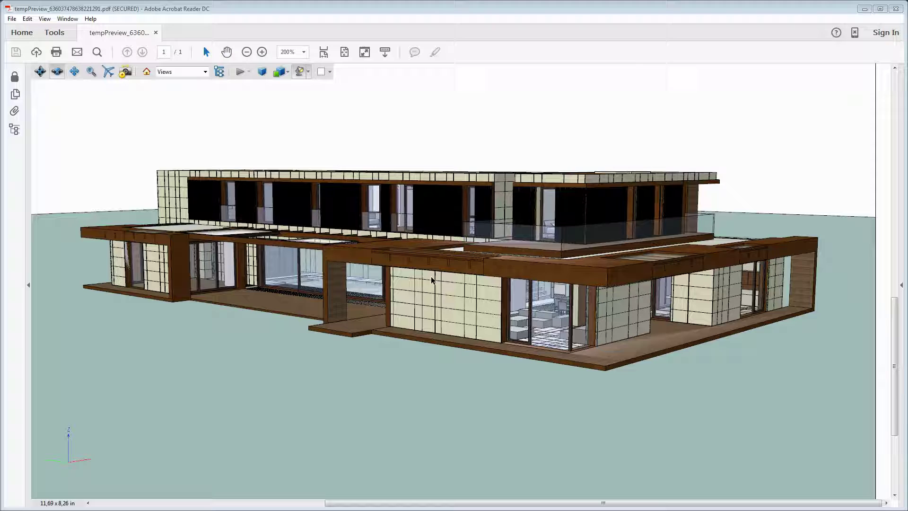
# Step: Spin the house model round to a frontal view
pyautogui.click(56, 71)
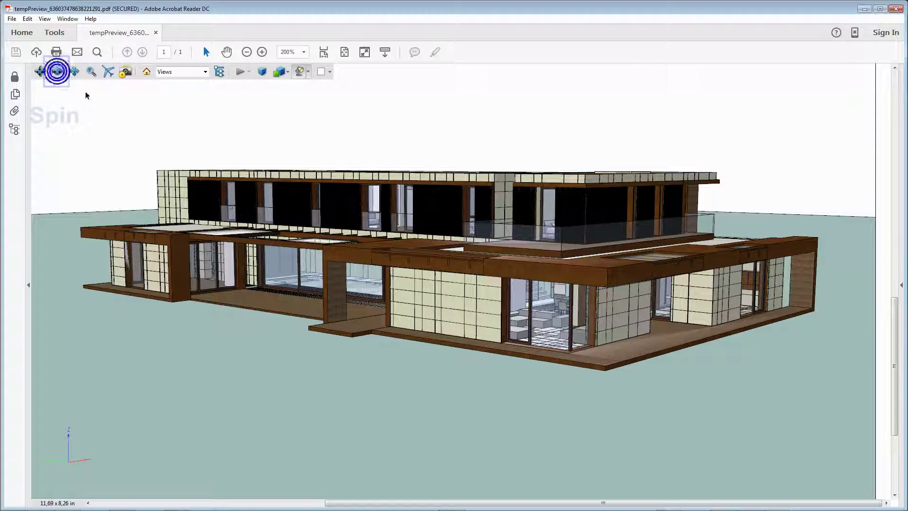
pyautogui.moveTo(767, 339); pyautogui.dragTo(517, 345)
pyautogui.moveTo(801, 327); pyautogui.dragTo(403, 330)
pyautogui.moveTo(828, 322); pyautogui.dragTo(478, 310)
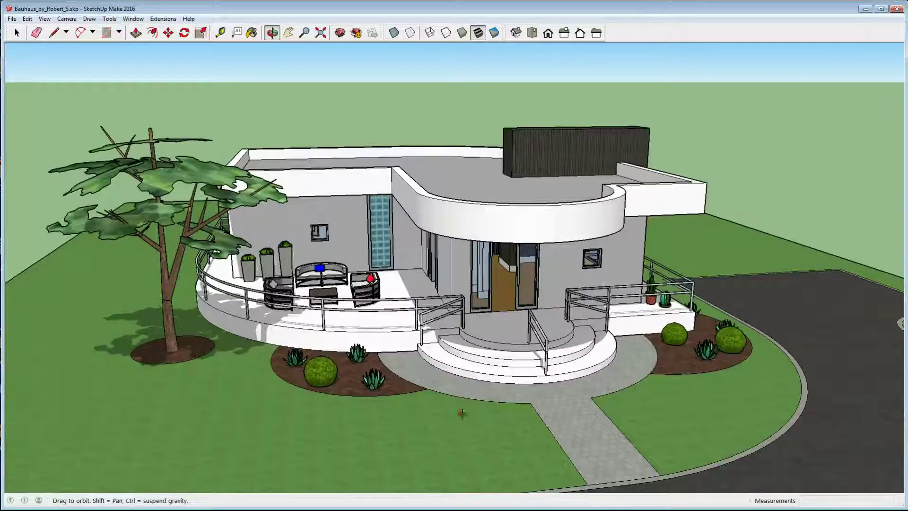
# Step: Orbit the SketchUp house past its right side and curved living room to the back terrace
pyautogui.moveTo(752, 357); pyautogui.dragTo(388, 331)
pyautogui.moveTo(818, 327); pyautogui.dragTo(325, 322)
pyautogui.moveTo(870, 293); pyautogui.dragTo(109, 296)
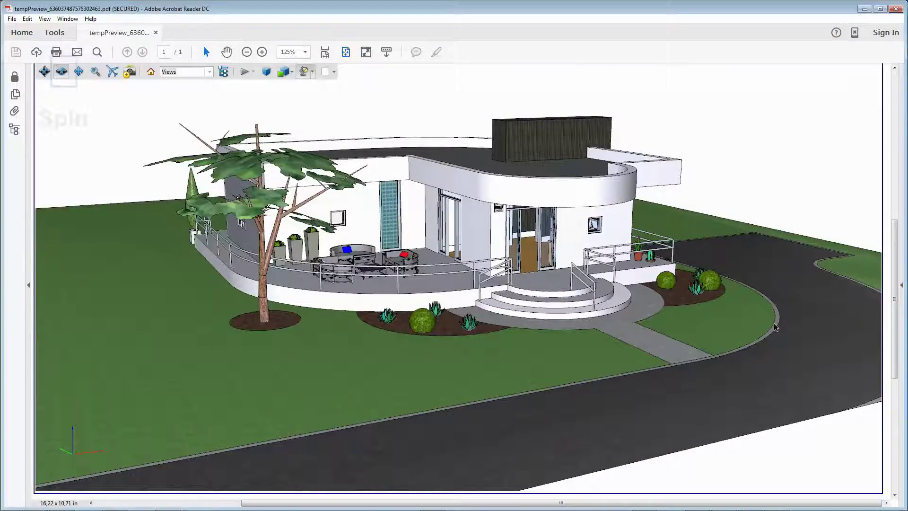
# Step: Spin the 3D PDF house to the living-room side and back terrace, then zoom in
pyautogui.moveTo(776, 327); pyautogui.dragTo(428, 325)
pyautogui.moveTo(793, 328); pyautogui.dragTo(548, 344)
pyautogui.scroll(4, 549, 344)
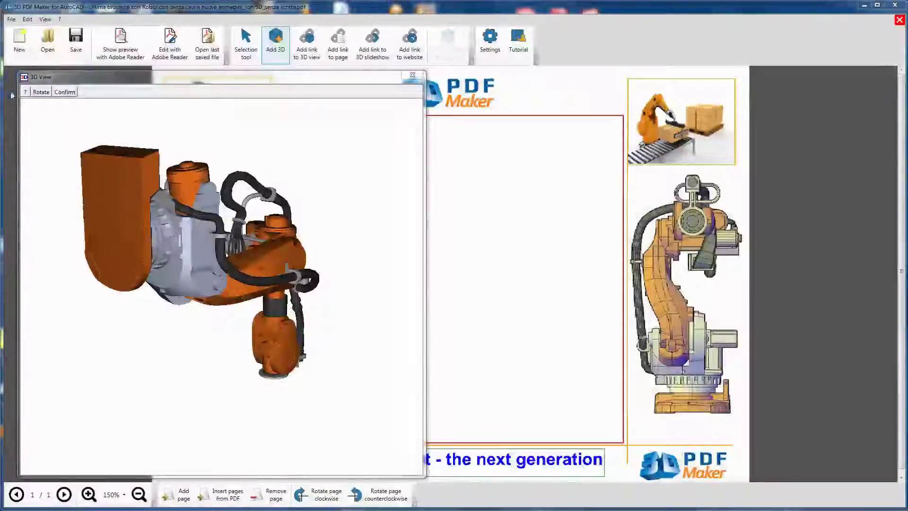
# Step: Rotate the robot upright in three steps, confirm, insert it into the frame, and rotate it in the preview
pyautogui.click(41, 92)
pyautogui.click(40, 93)
pyautogui.click(40, 93)
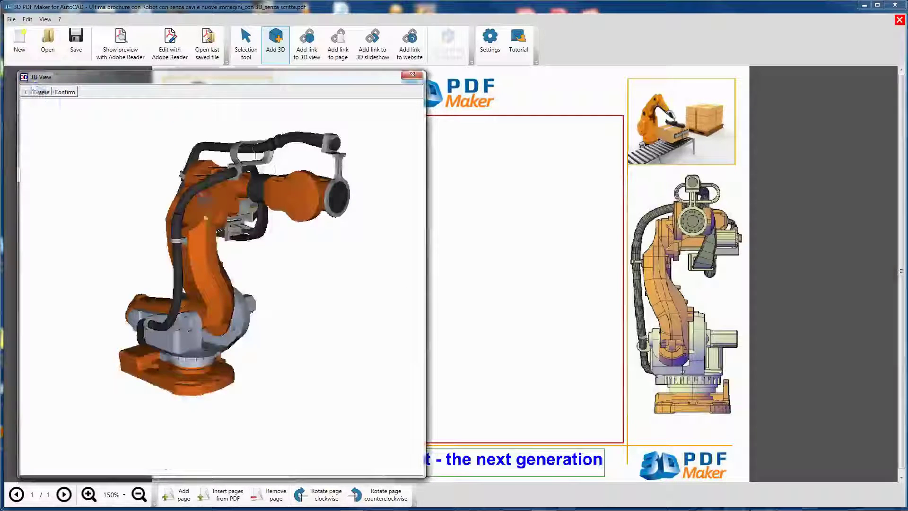
pyautogui.click(64, 92)
pyautogui.scroll(4, 203, 285)
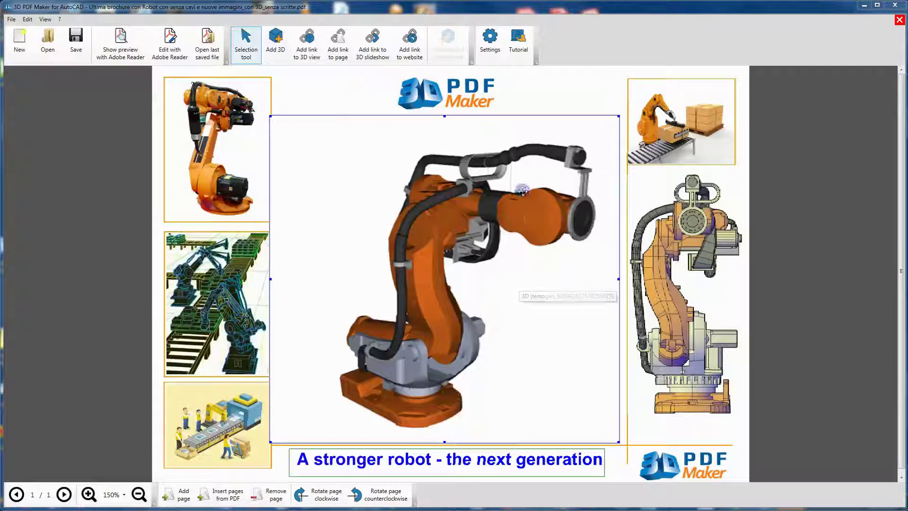
pyautogui.click(25, 91)
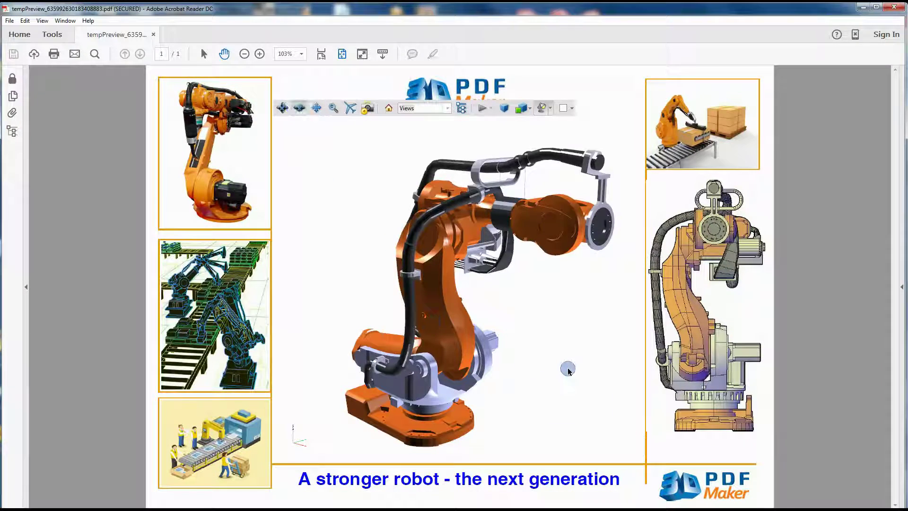
pyautogui.moveTo(569, 370); pyautogui.dragTo(431, 374)
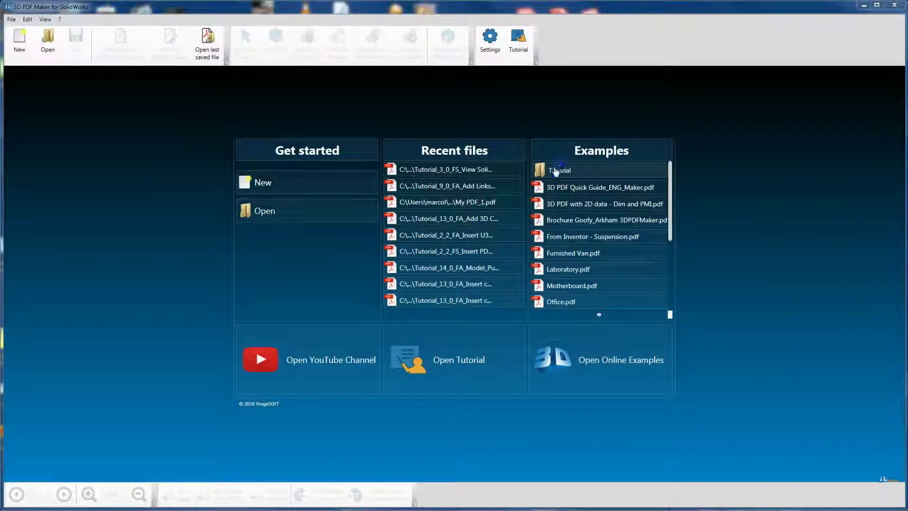
# Step: Open the Tutorial examples folder and the Tutorial_3_0 BICASA brochure PDF
pyautogui.doubleClick(549, 171)
pyautogui.moveTo(670, 180); pyautogui.dragTo(674, 215)
pyautogui.doubleClick(586, 250)
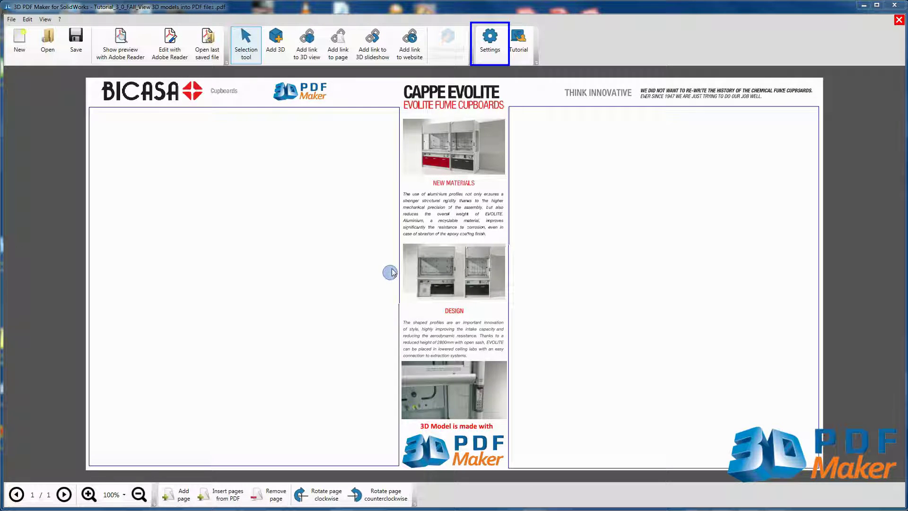
# Step: In Settings, turn off the Correct Orientation prompt and set default lighting to Cube Lights
pyautogui.click(491, 43)
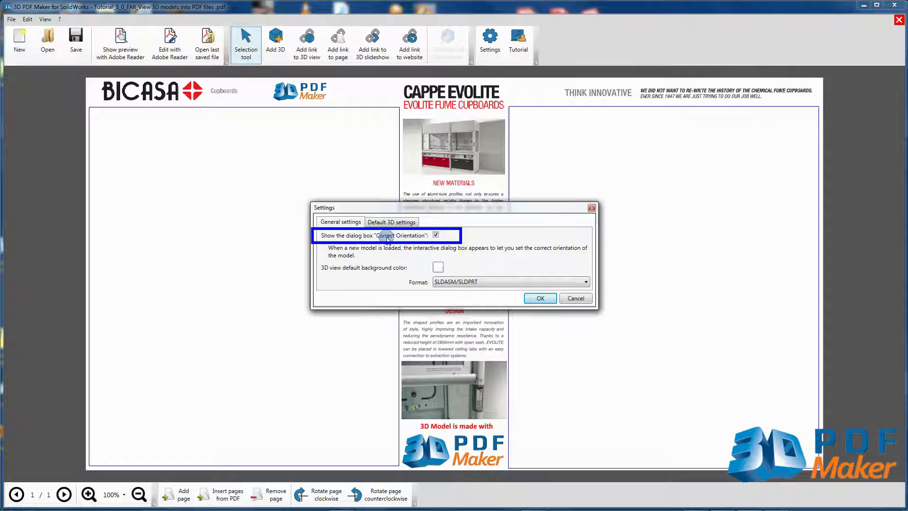
pyautogui.click(435, 235)
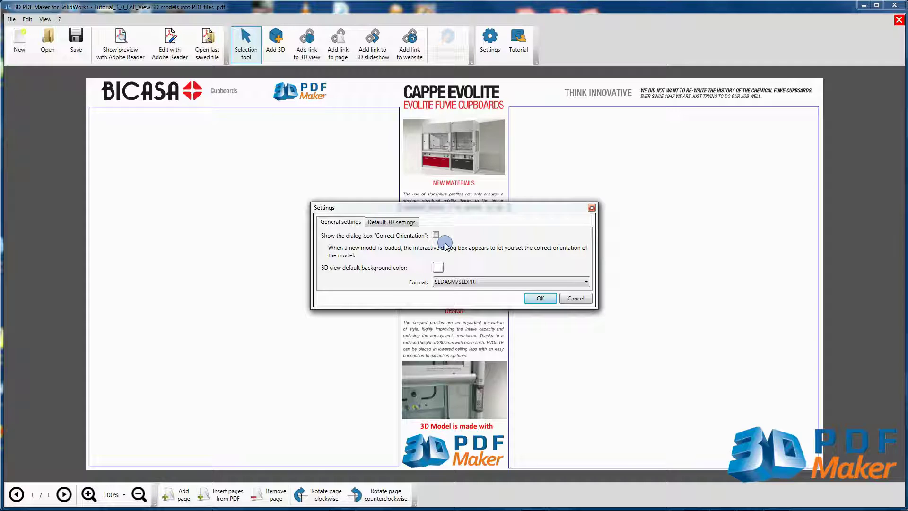
pyautogui.click(393, 222)
pyautogui.click(418, 372)
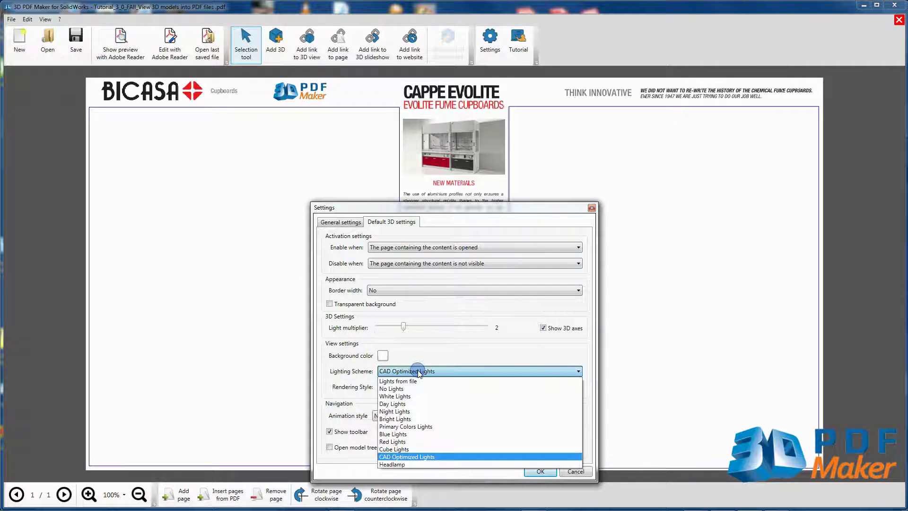
pyautogui.click(396, 448)
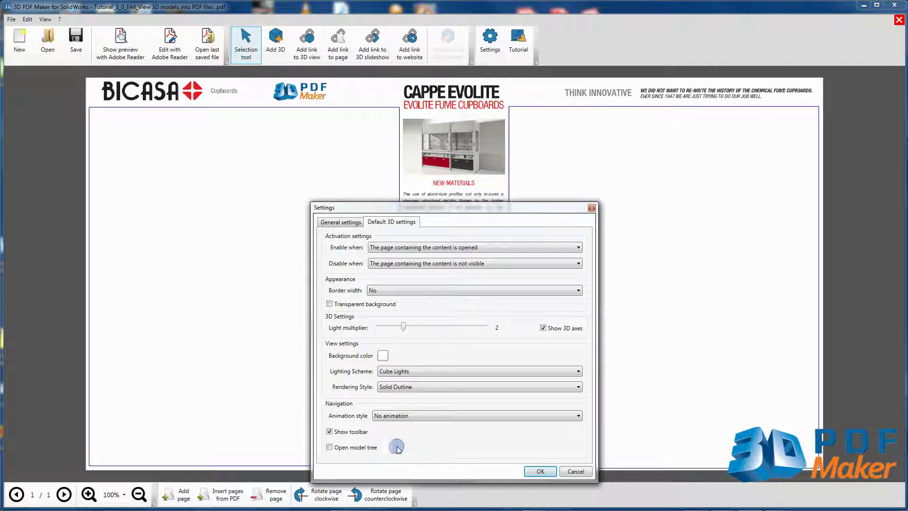
pyautogui.click(526, 472)
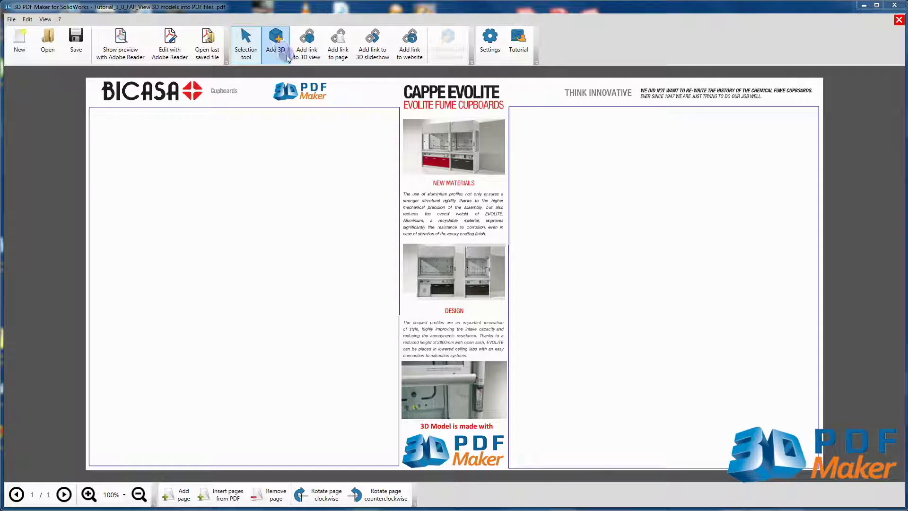
# Step: Draw a 3D frame over the left panel and convert Fume_Hood.u3d into it
pyautogui.click(276, 40)
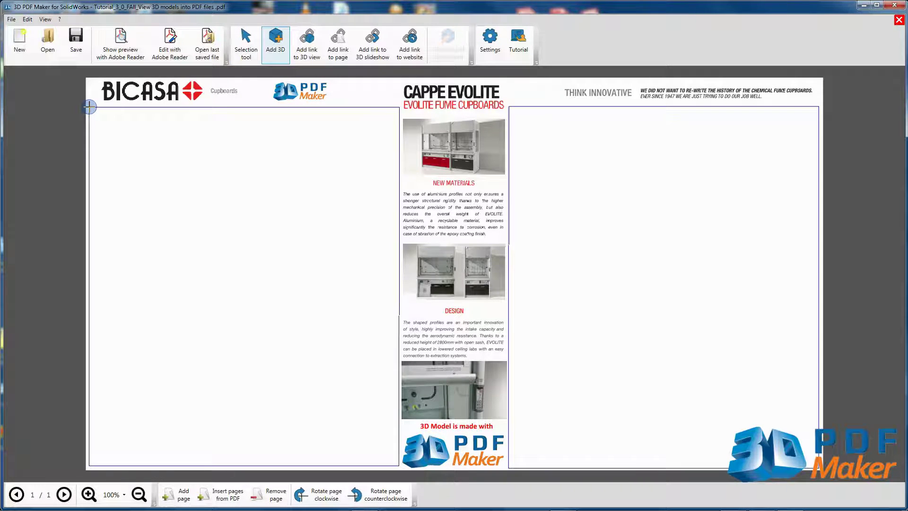
pyautogui.moveTo(90, 107); pyautogui.dragTo(399, 467)
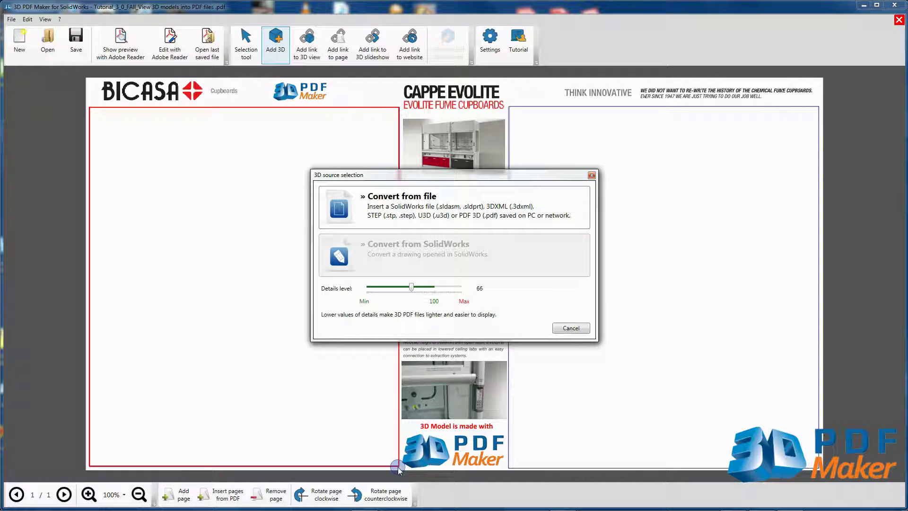
pyautogui.click(398, 196)
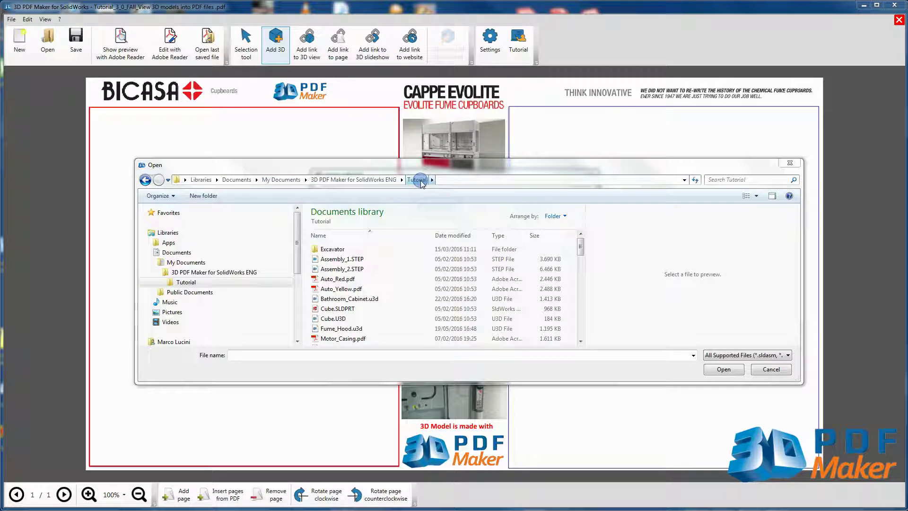
pyautogui.click(723, 355)
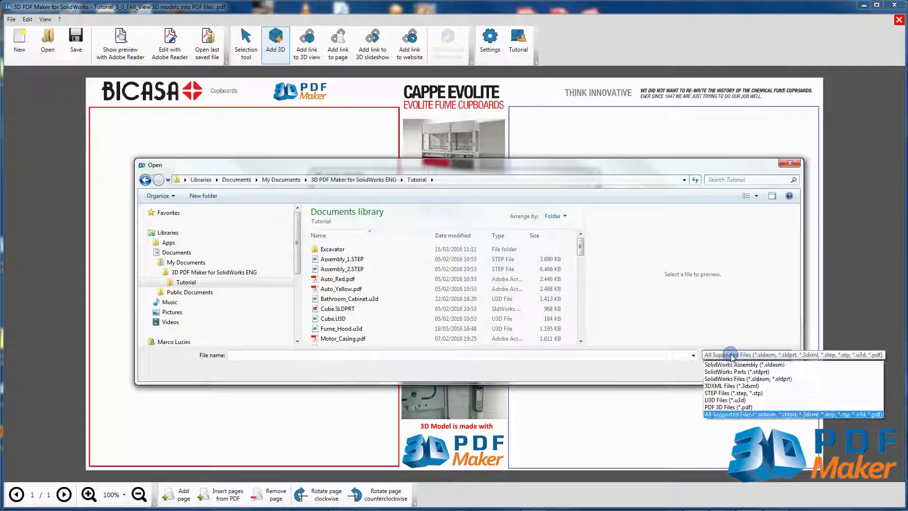
pyautogui.click(717, 401)
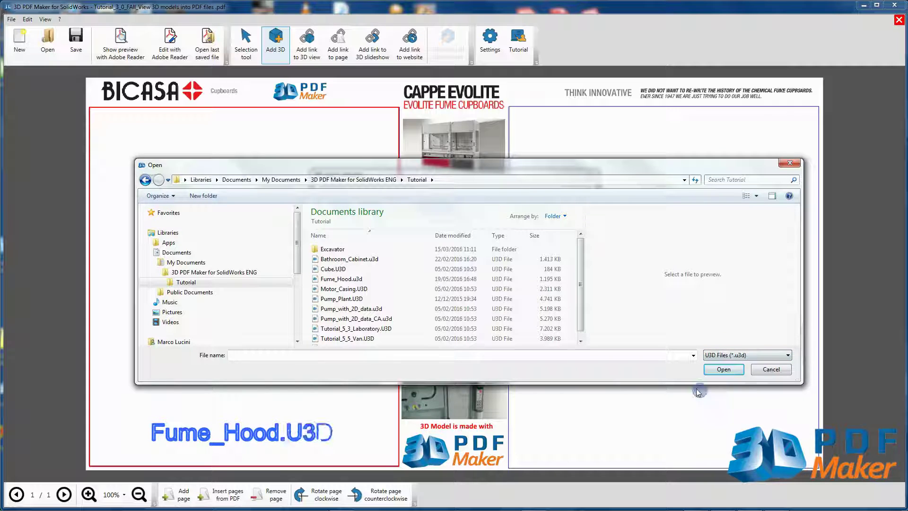
pyautogui.click(351, 279)
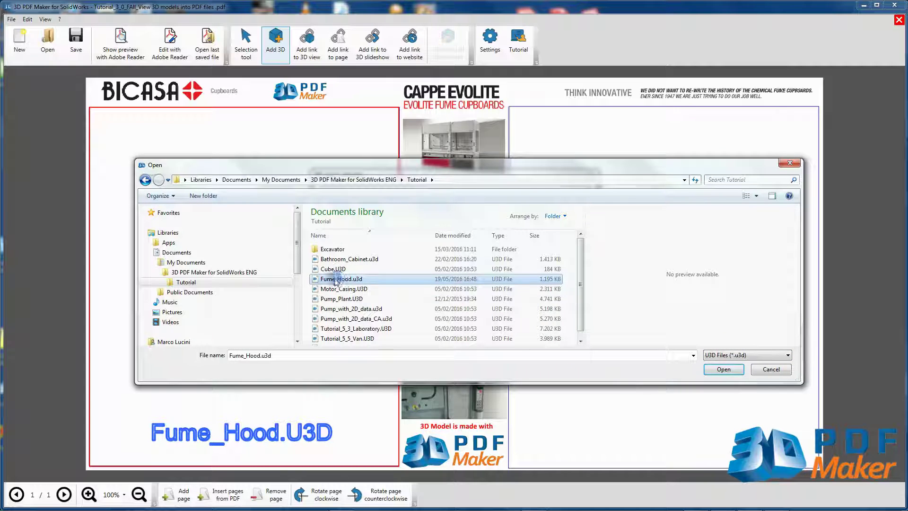
pyautogui.click(724, 369)
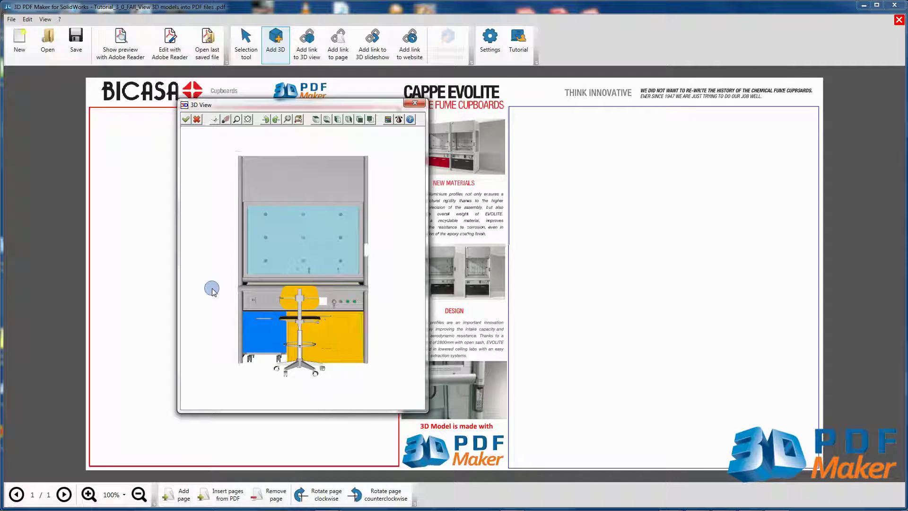
# Step: Accept the fume hood model into the left frame and deselect it
pyautogui.scroll(2, 212, 290)
pyautogui.click(187, 119)
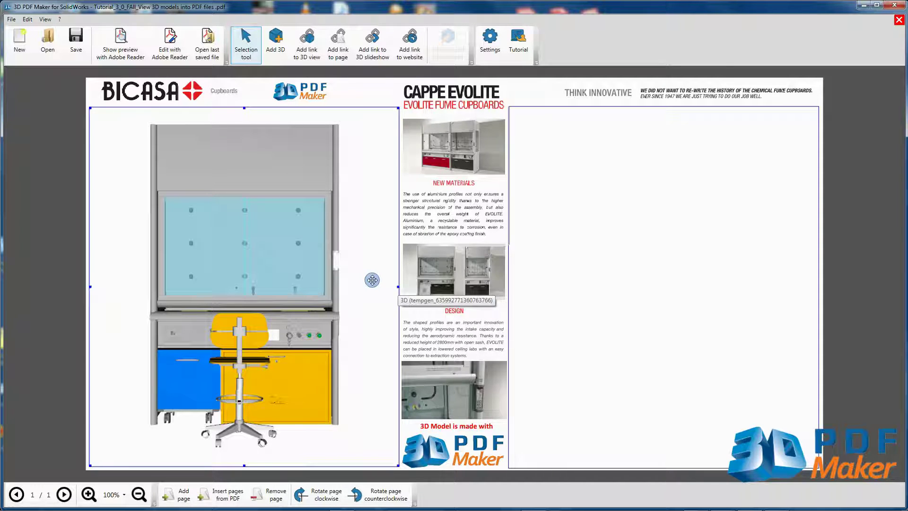
pyautogui.click(432, 279)
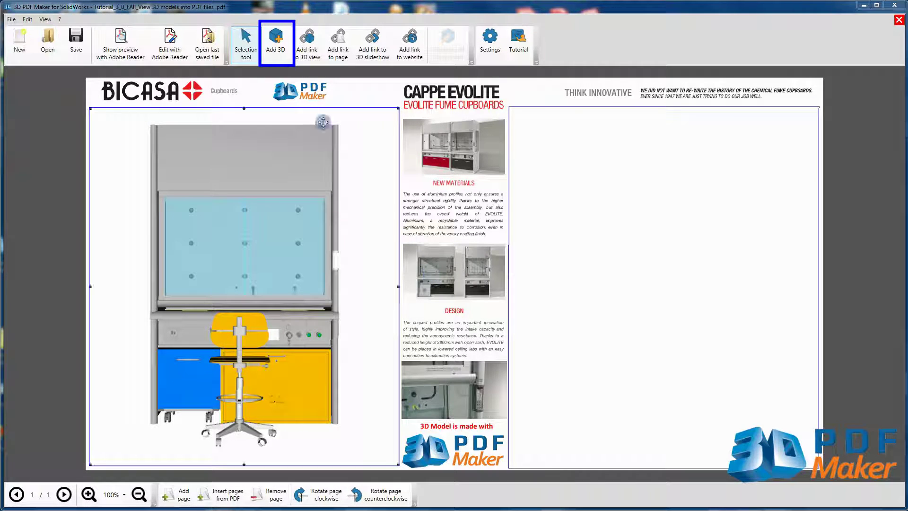
# Step: Draw a second 3D frame on the right and convert Fume_Hood.u3d into it
pyautogui.click(277, 40)
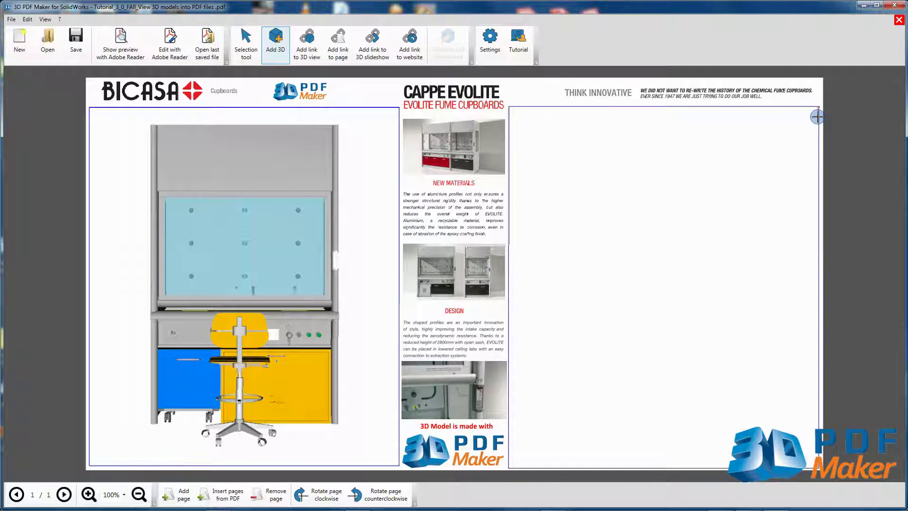
pyautogui.moveTo(817, 116); pyautogui.dragTo(509, 469)
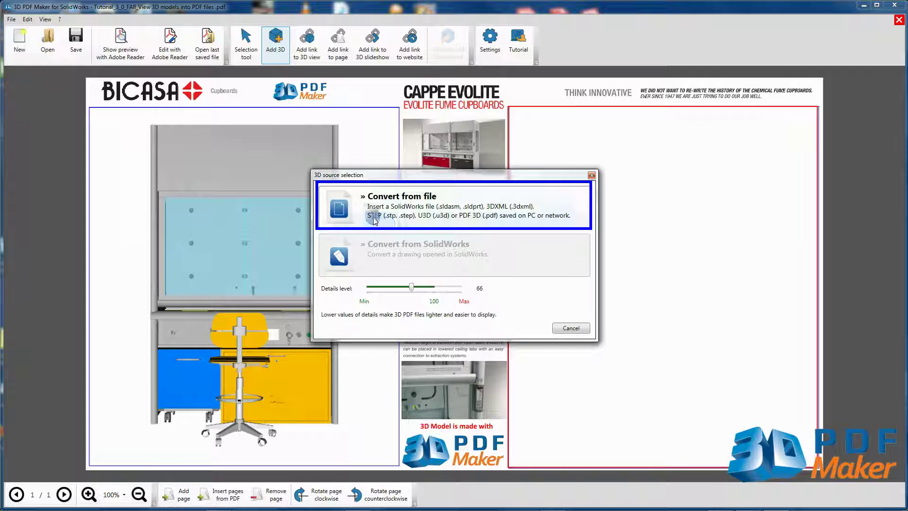
pyautogui.click(409, 203)
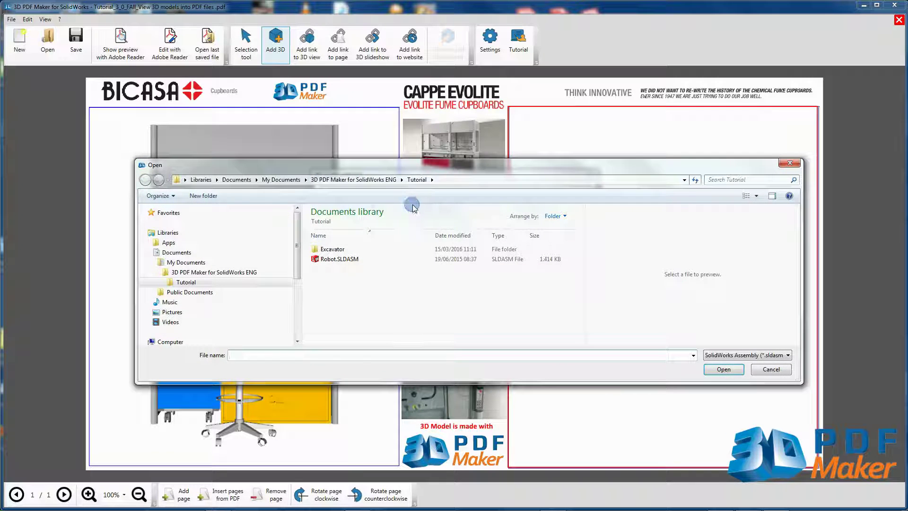
pyautogui.click(719, 355)
pyautogui.click(718, 401)
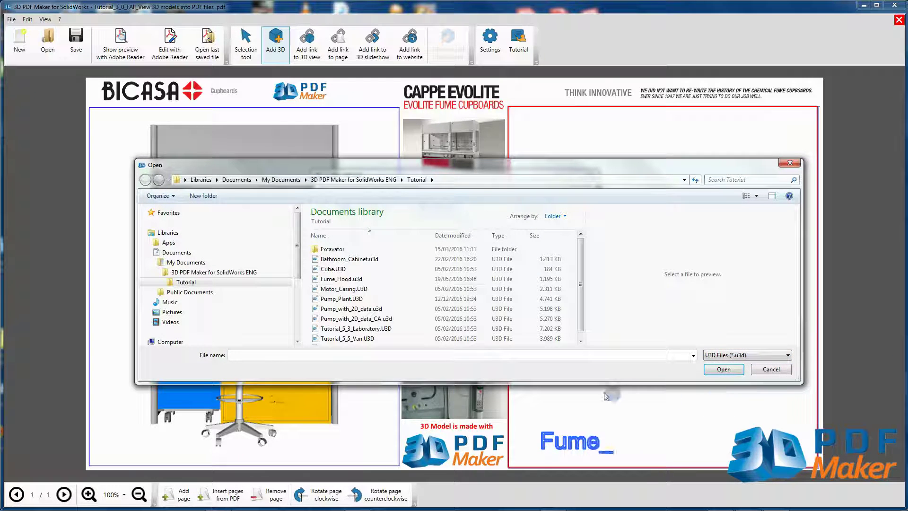
pyautogui.click(344, 279)
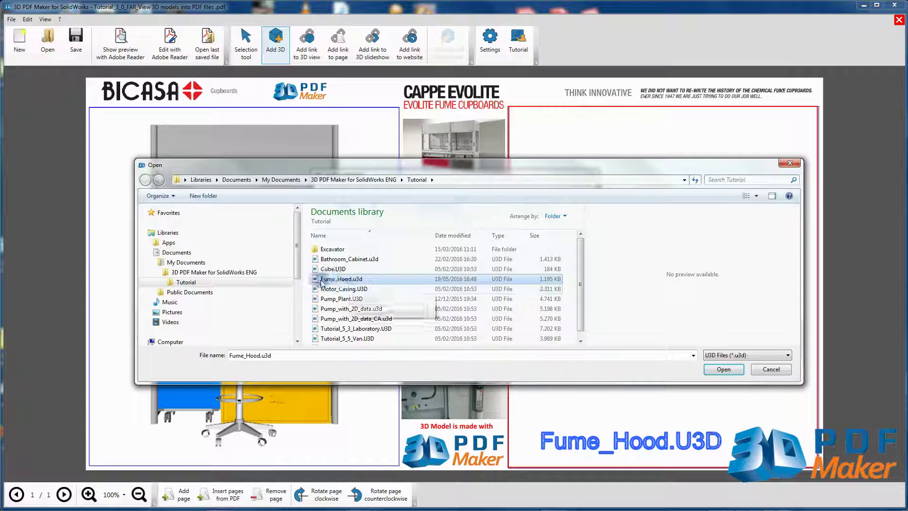
pyautogui.click(719, 370)
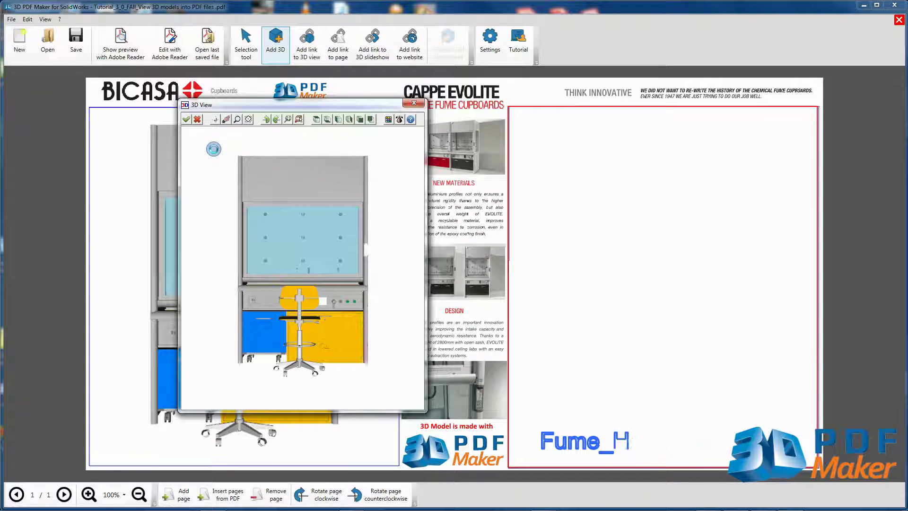
# Step: Rotate the fume hood until it stands upright with the chair in front, and confirm
pyautogui.click(400, 120)
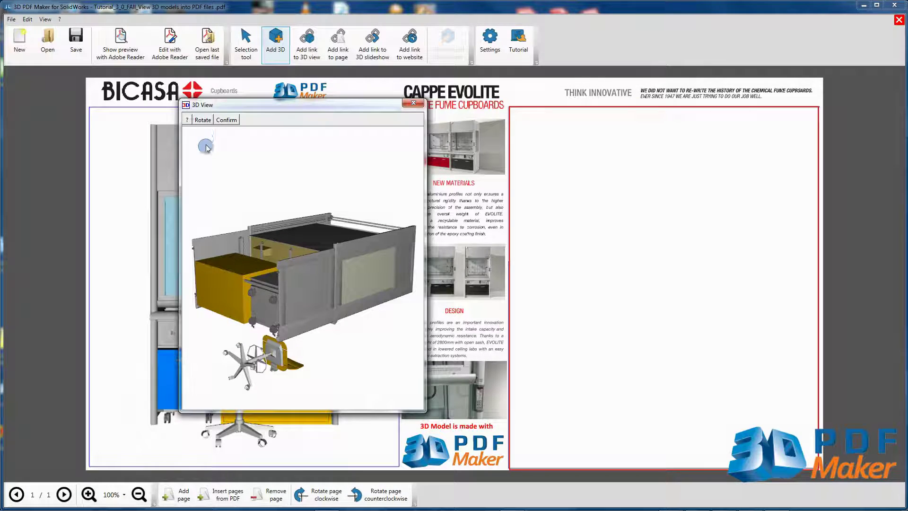
pyautogui.click(203, 120)
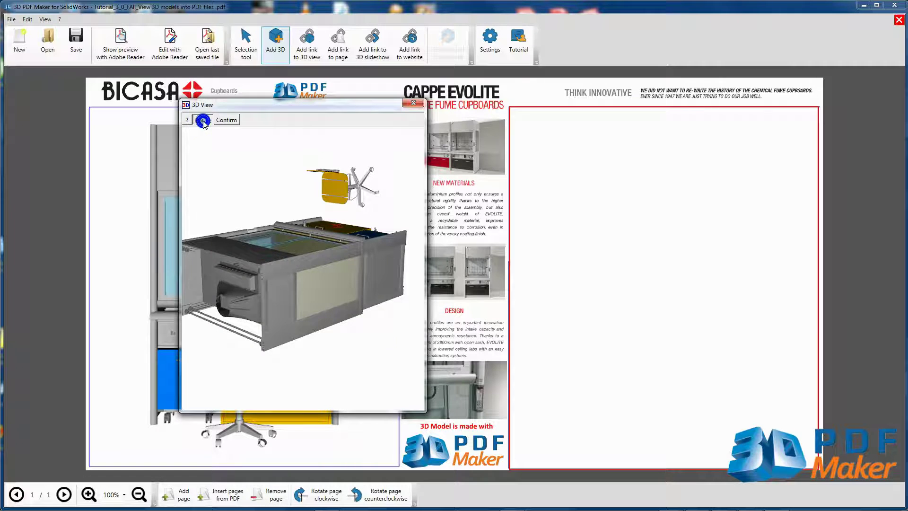
pyautogui.click(203, 121)
pyautogui.click(203, 120)
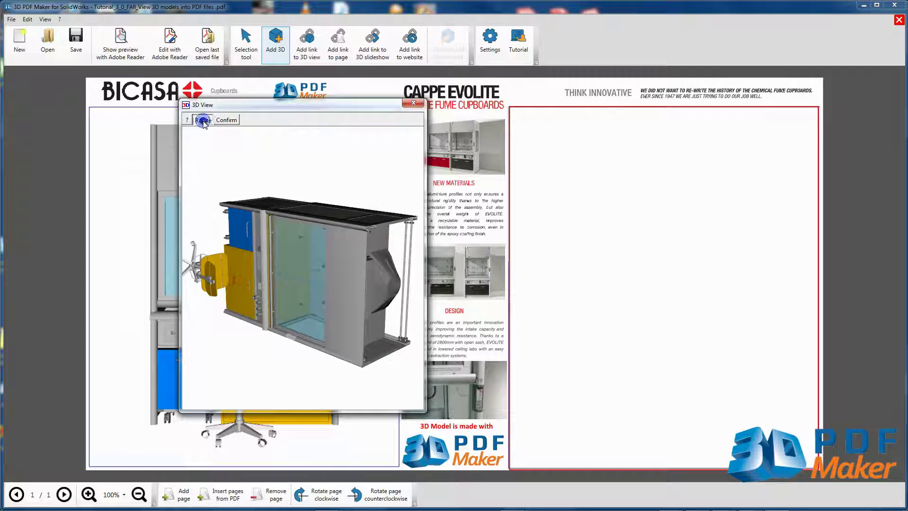
pyautogui.click(203, 120)
pyautogui.click(203, 120)
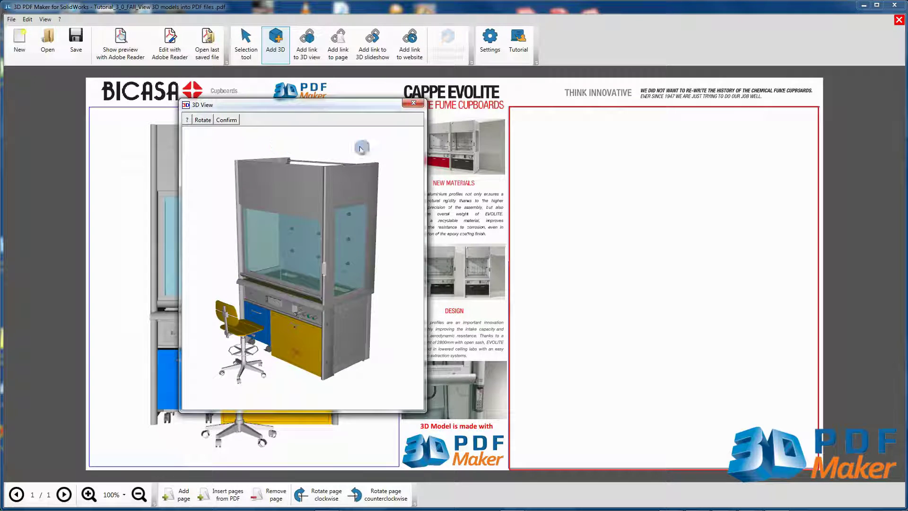
pyautogui.click(228, 120)
# Step: Set the model to front view, embed it in the right frame, and preview in Adobe Reader
pyautogui.click(372, 314)
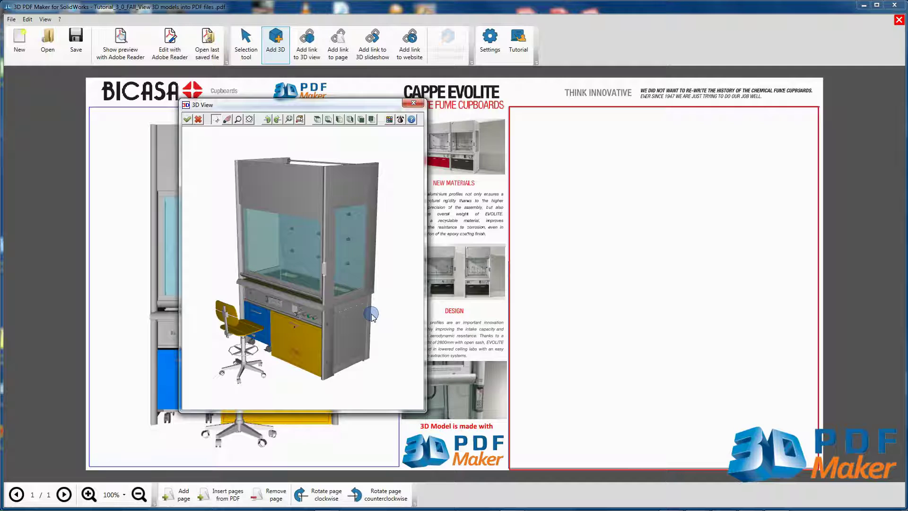
pyautogui.click(360, 119)
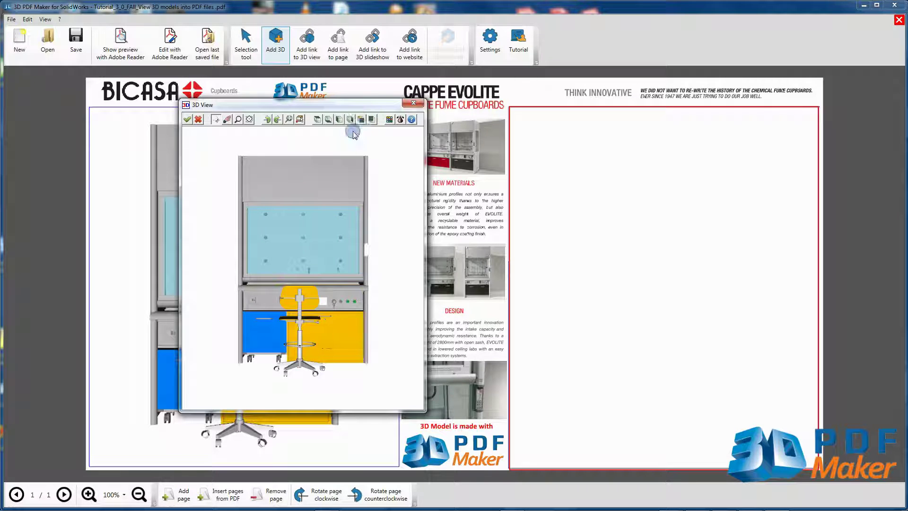
pyautogui.click(217, 347)
pyautogui.scroll(2, 219, 348)
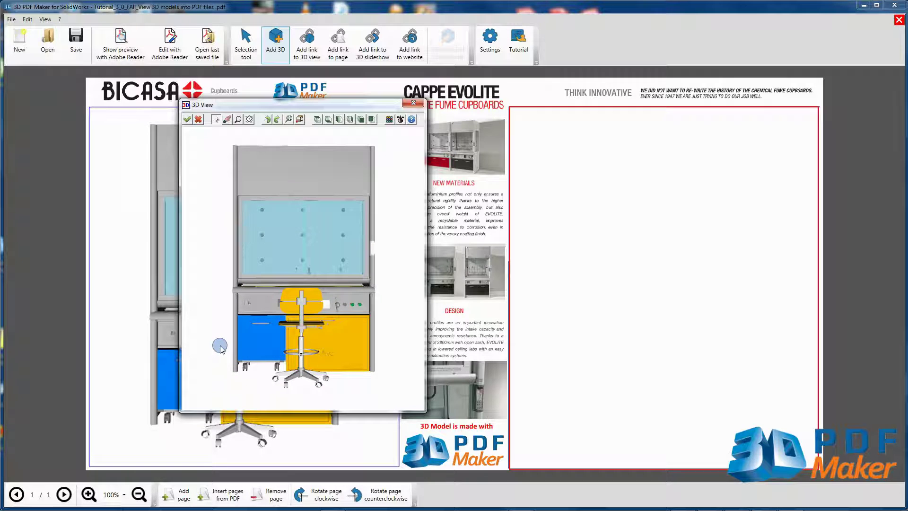
pyautogui.scroll(1, 220, 346)
pyautogui.click(187, 119)
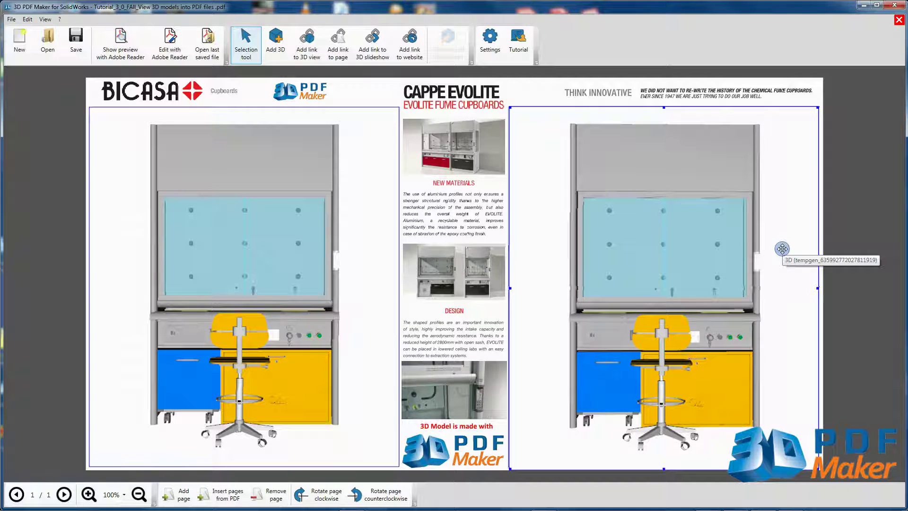
pyautogui.click(122, 38)
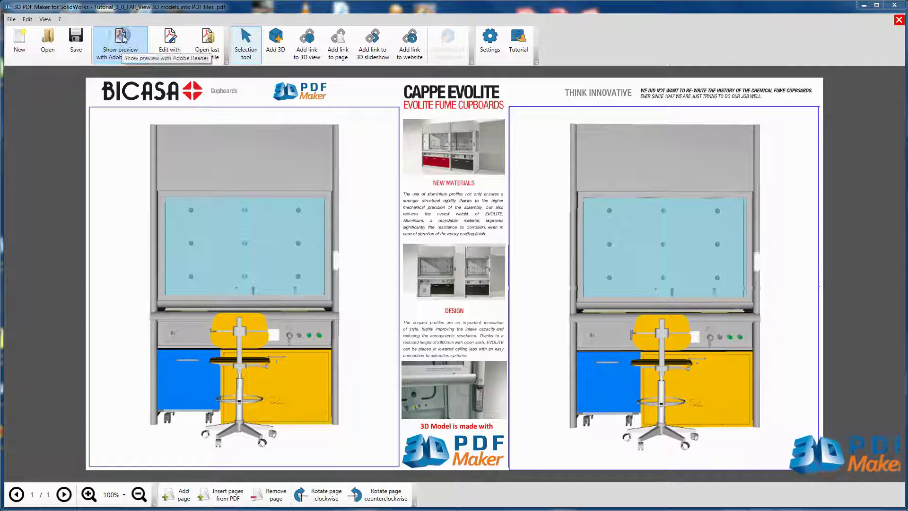
# Step: Rotate the right fume hood model round toward its rear
pyautogui.click(616, 253)
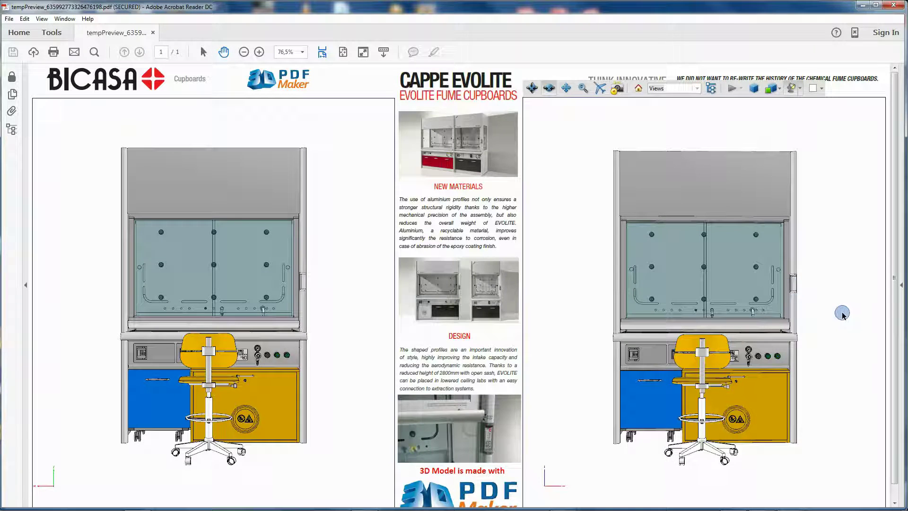
pyautogui.moveTo(842, 315); pyautogui.dragTo(847, 320)
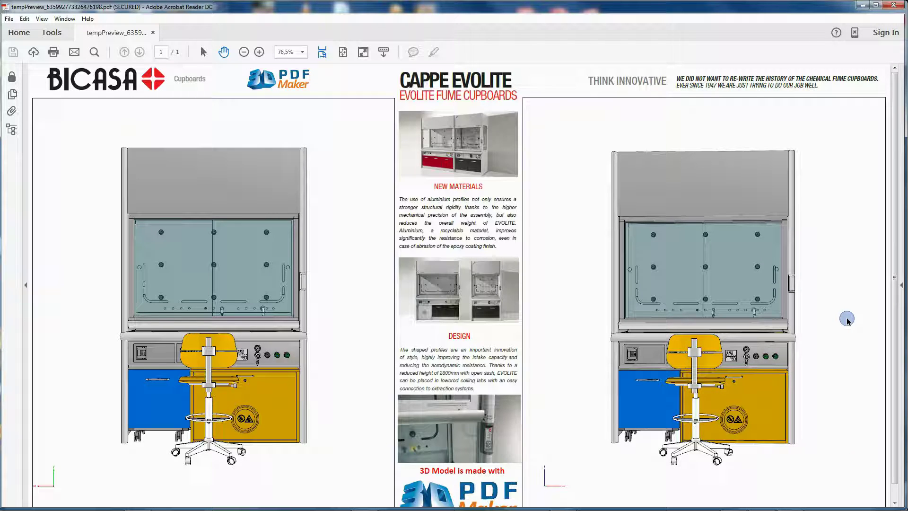
pyautogui.moveTo(847, 320); pyautogui.dragTo(714, 336)
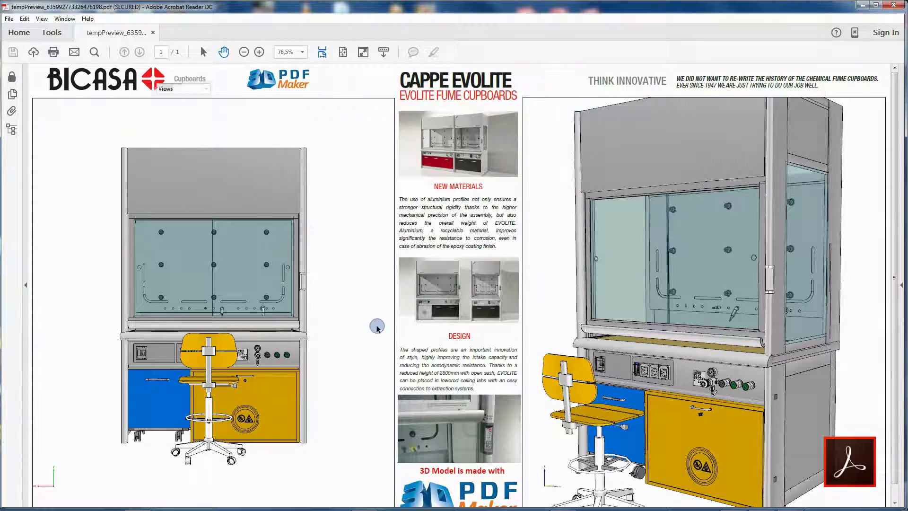
# Step: Turn the left fume hood model to an angled three-quarter view, then start rotating the engine model
pyautogui.moveTo(377, 325); pyautogui.dragTo(326, 350)
pyautogui.click(147, 89)
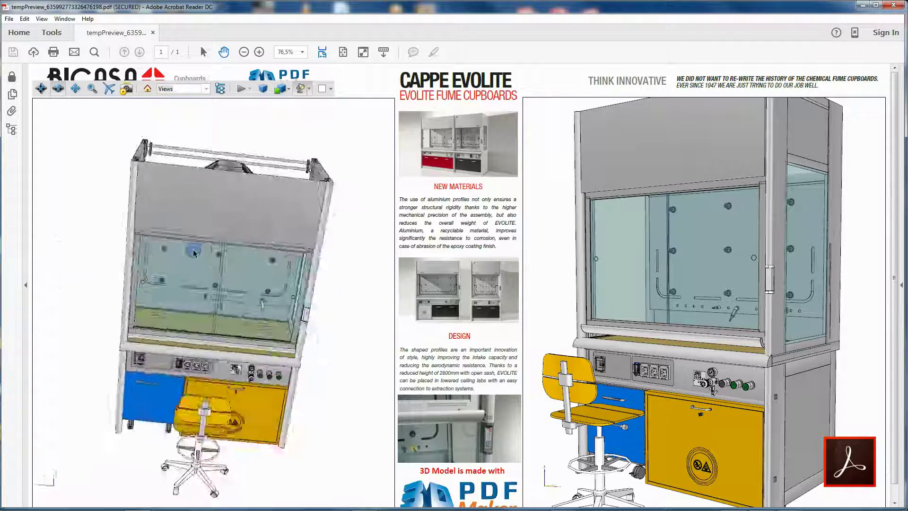
pyautogui.click(41, 89)
pyautogui.click(190, 211)
pyautogui.moveTo(191, 211); pyautogui.dragTo(239, 306)
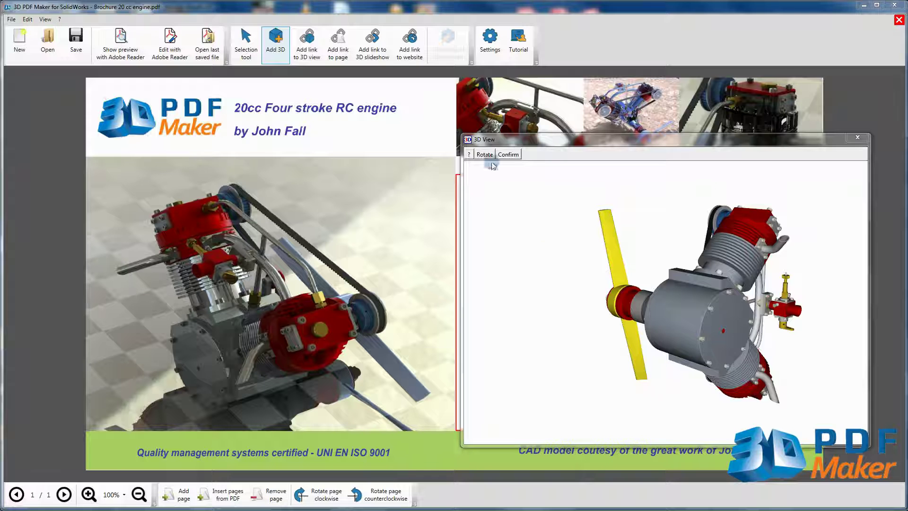
pyautogui.click(487, 155)
# Step: Rotate the engine model so the propeller faces front and place it on the page
pyautogui.click(486, 154)
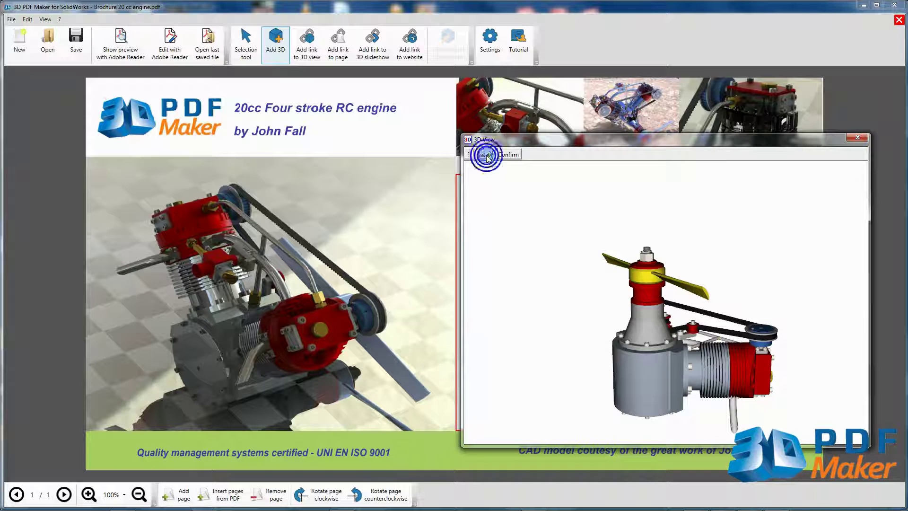
pyautogui.click(486, 154)
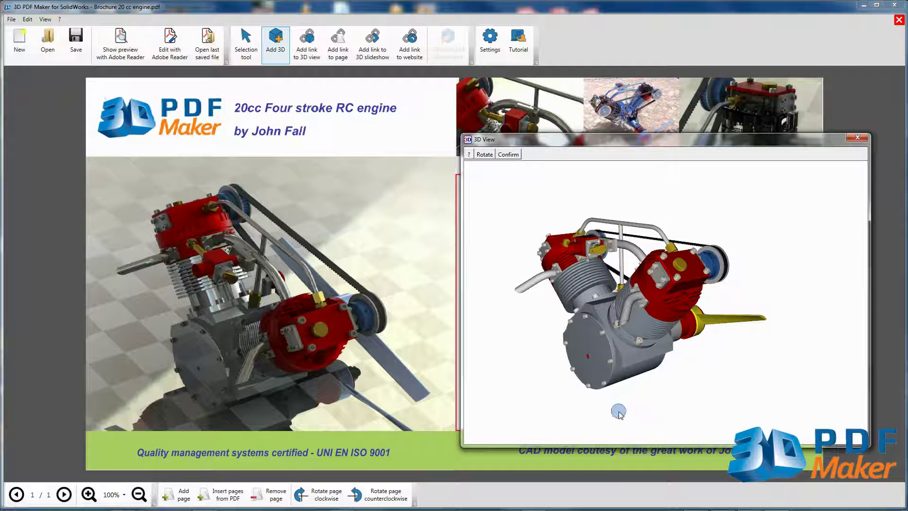
pyautogui.click(507, 156)
pyautogui.moveTo(527, 314); pyautogui.dragTo(696, 317)
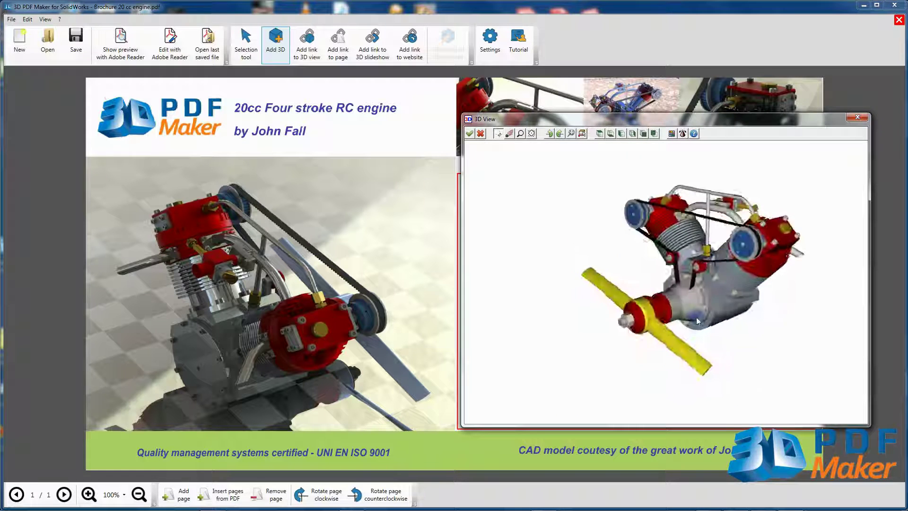
pyautogui.click(470, 134)
# Step: Preview the engine brochure in Adobe Reader, then close the preview
pyautogui.click(121, 42)
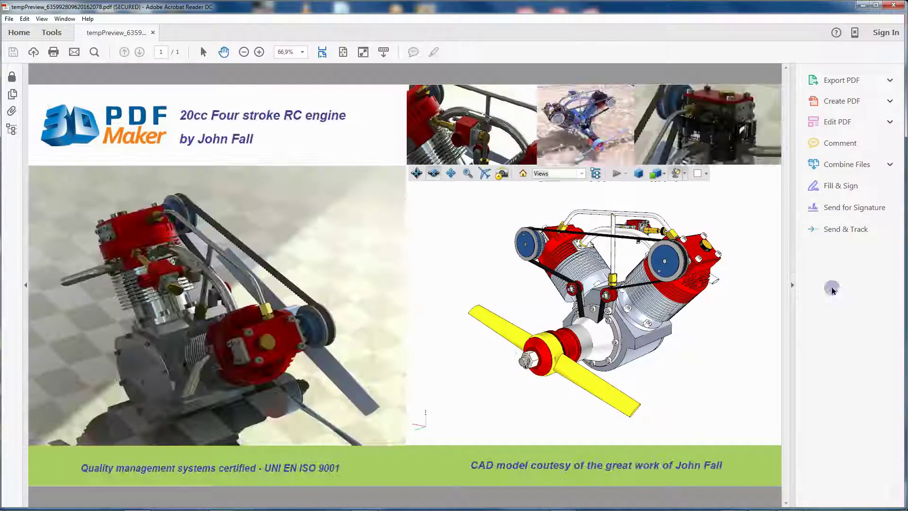
pyautogui.click(793, 285)
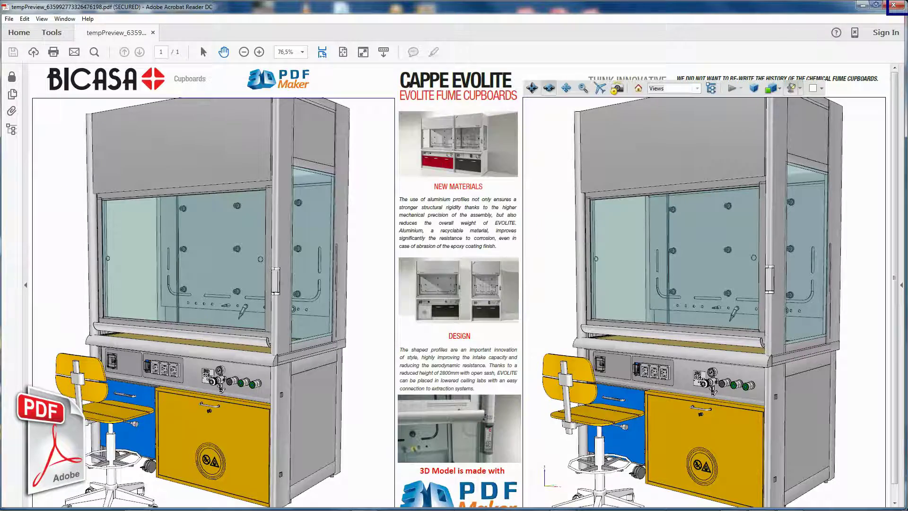
pyautogui.click(898, 6)
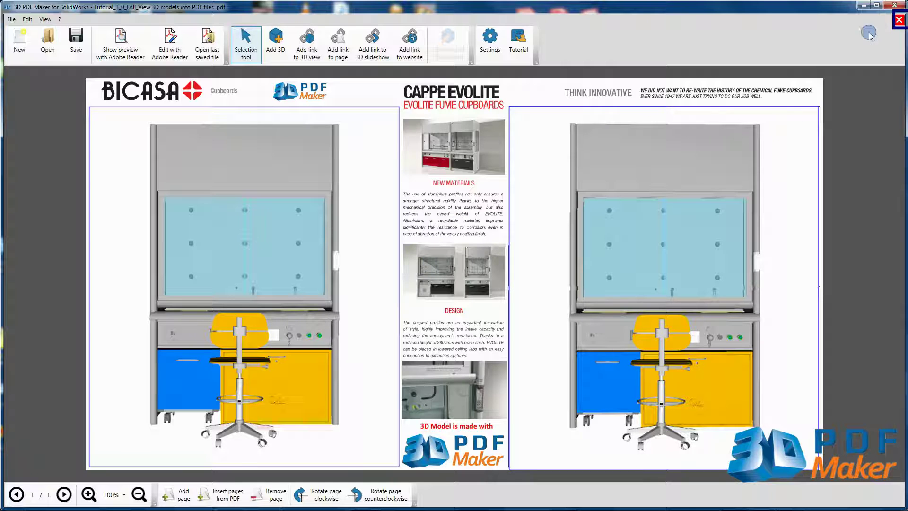
# Step: Close the BICASA brochure without saving and open Tutorial_3_1_FA_Robot.pdf at 150% zoom
pyautogui.click(899, 20)
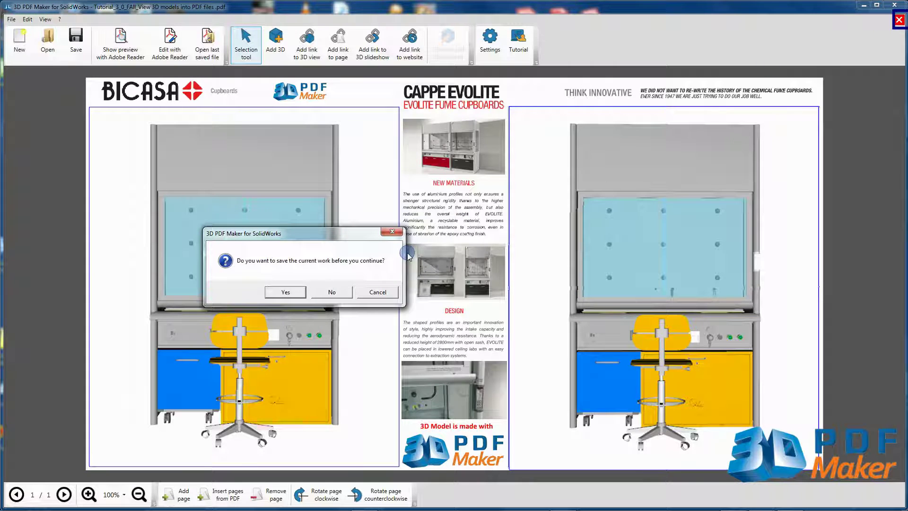
pyautogui.click(330, 292)
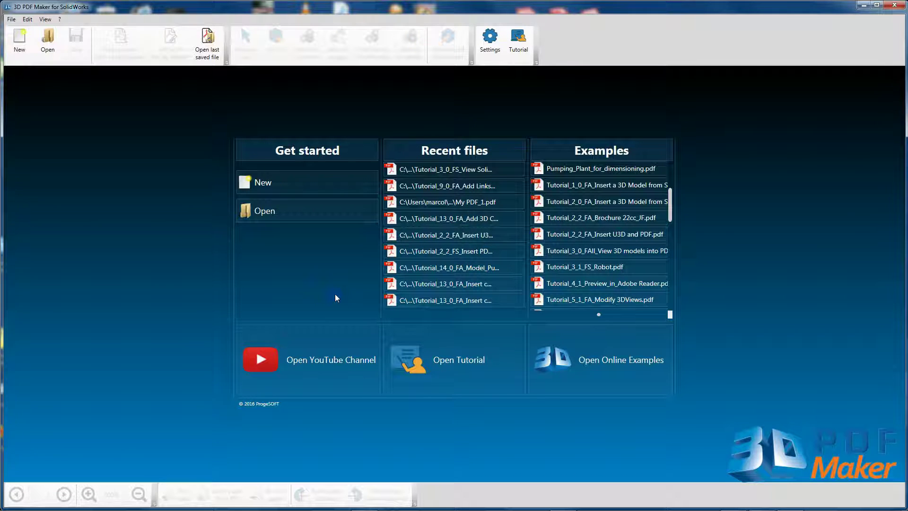
pyautogui.click(569, 258)
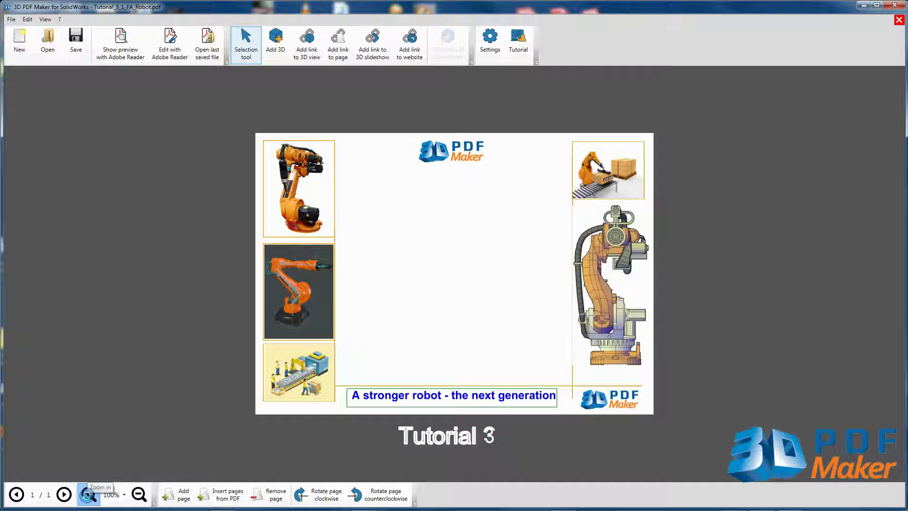
pyautogui.click(88, 495)
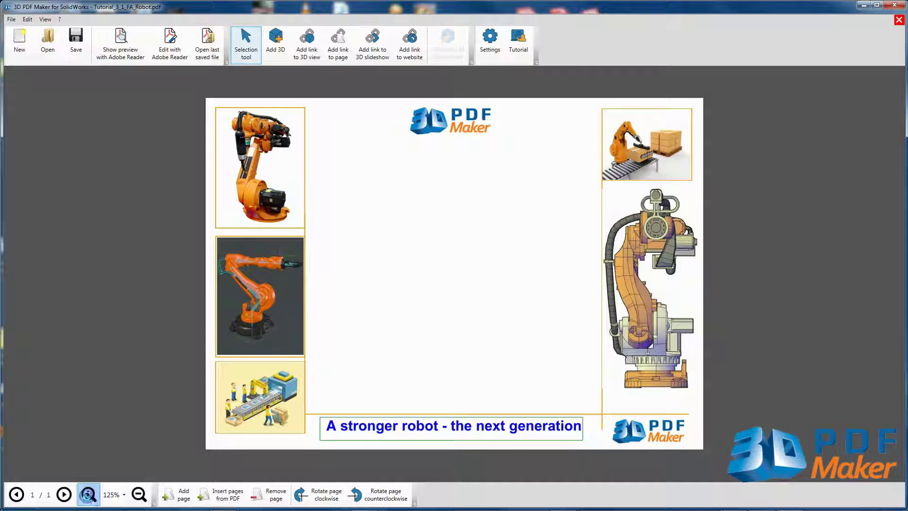
pyautogui.click(89, 495)
# Step: Draw a 3D frame in the page centre and load Robot.u3d into it
pyautogui.click(275, 38)
pyautogui.moveTo(274, 113)
pyautogui.mouseDown()
pyautogui.moveTo(278, 172)
pyautogui.moveTo(584, 432)
pyautogui.moveTo(624, 443)
pyautogui.mouseUp()
pyautogui.click(403, 207)
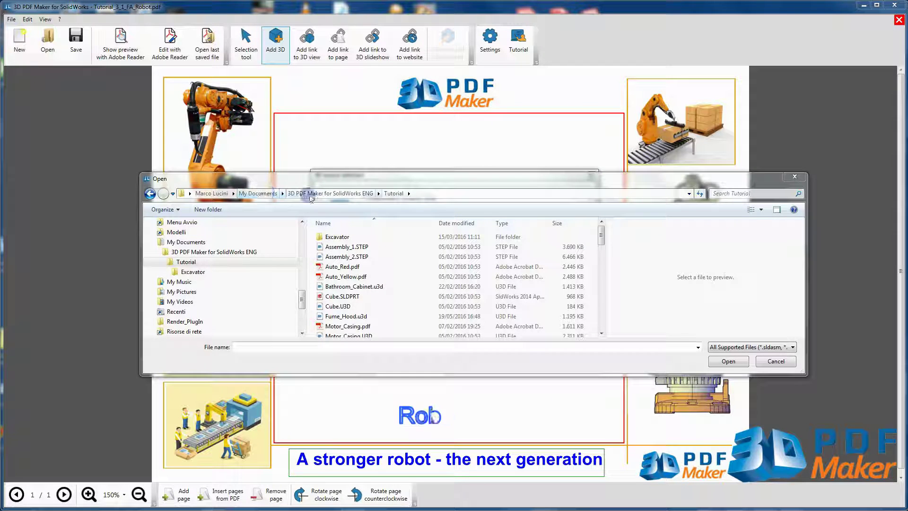
pyautogui.click(753, 347)
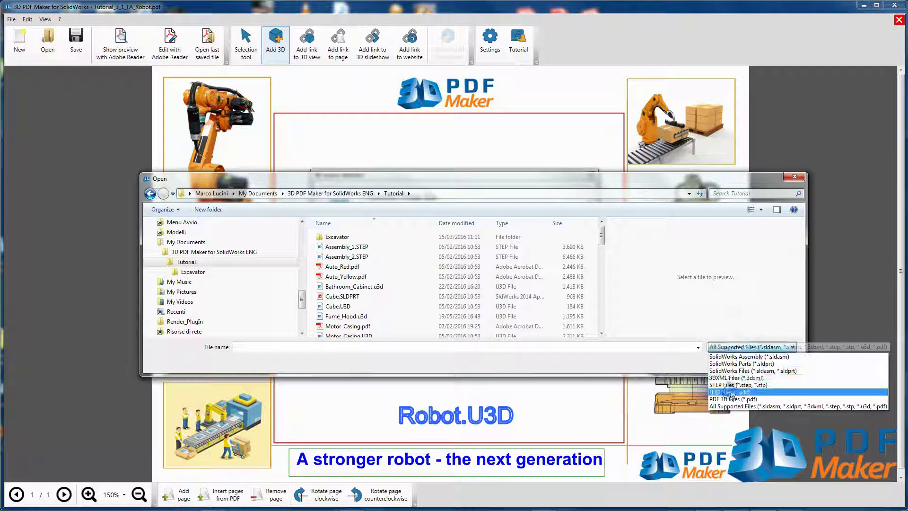
pyautogui.click(731, 397)
pyautogui.click(338, 316)
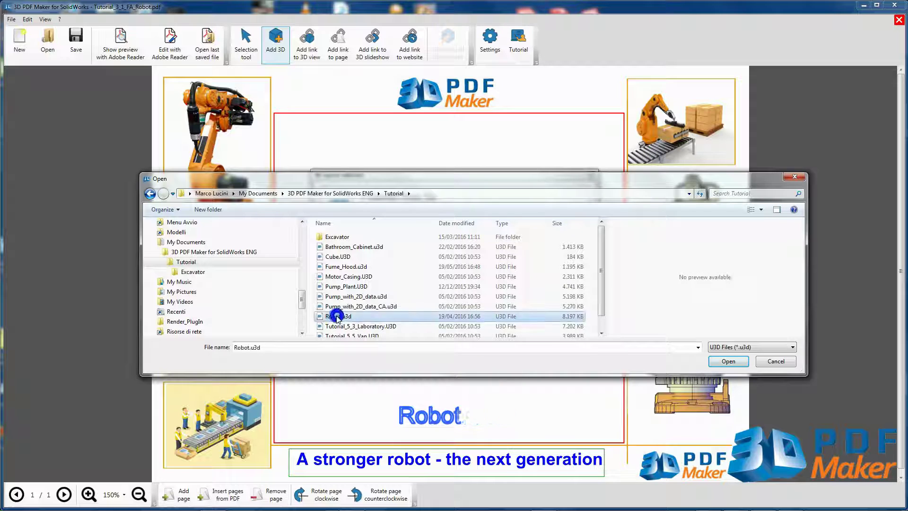
pyautogui.click(729, 361)
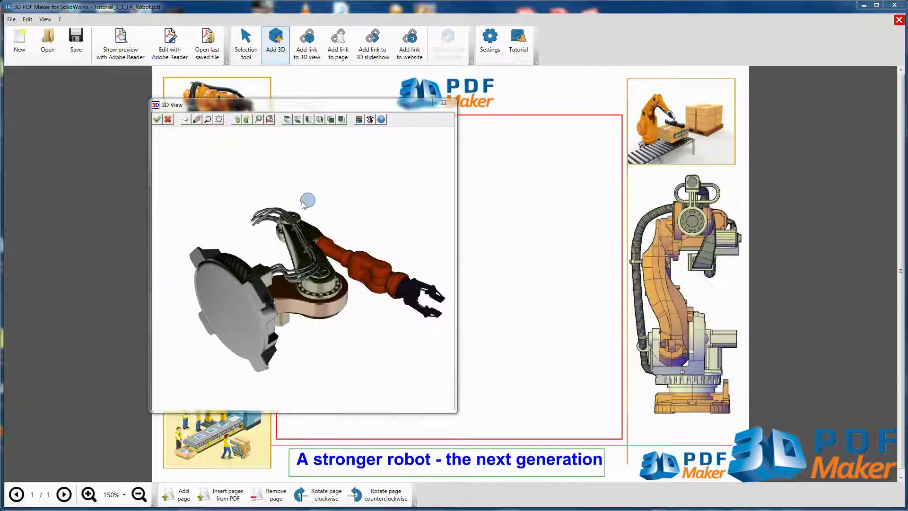
# Step: Stand the robot upright, turn it to a three-quarter view and place it on the page
pyautogui.click(367, 119)
pyautogui.click(173, 120)
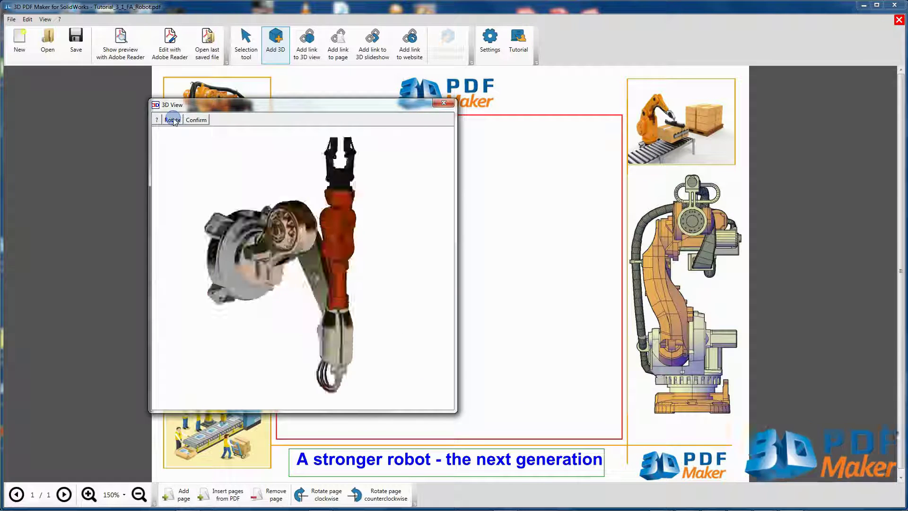
pyautogui.click(196, 119)
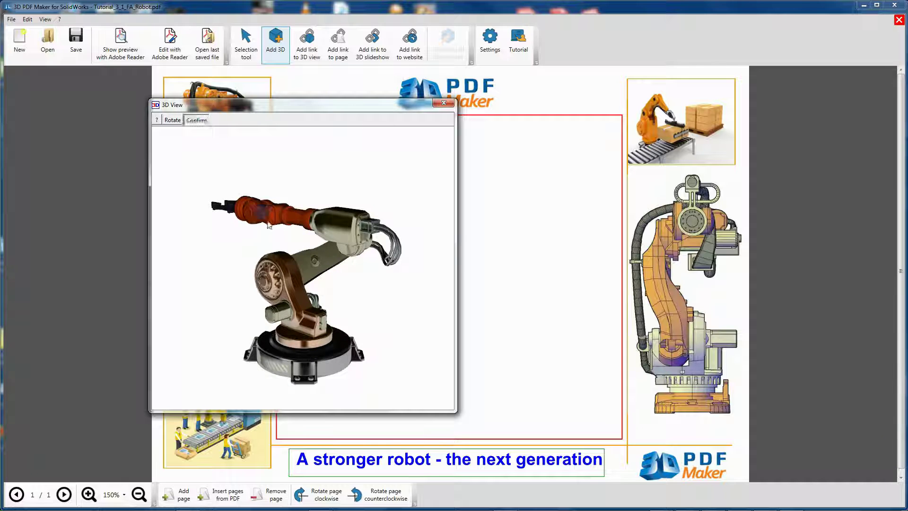
pyautogui.moveTo(270, 225); pyautogui.dragTo(325, 281)
pyautogui.click(157, 119)
# Step: Preview the robot brochure in Adobe Reader and rotate the 3D robot to face left
pyautogui.click(121, 41)
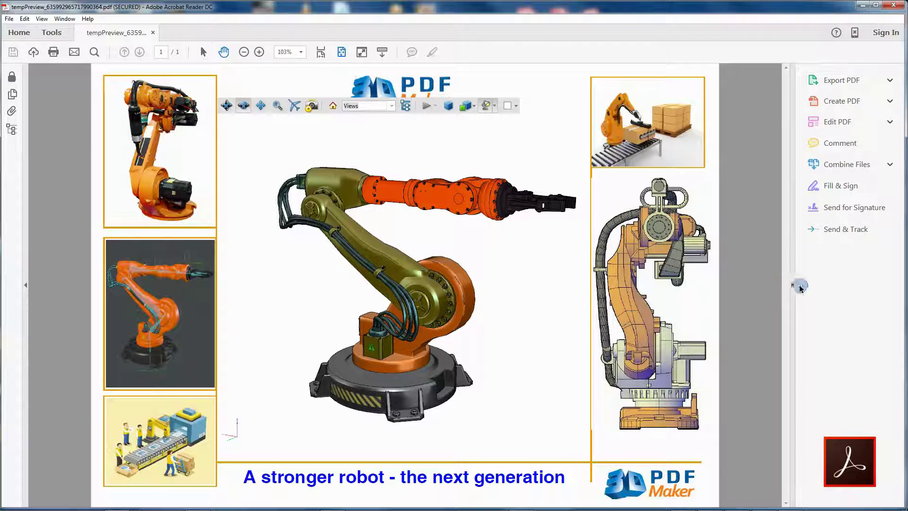
pyautogui.click(799, 286)
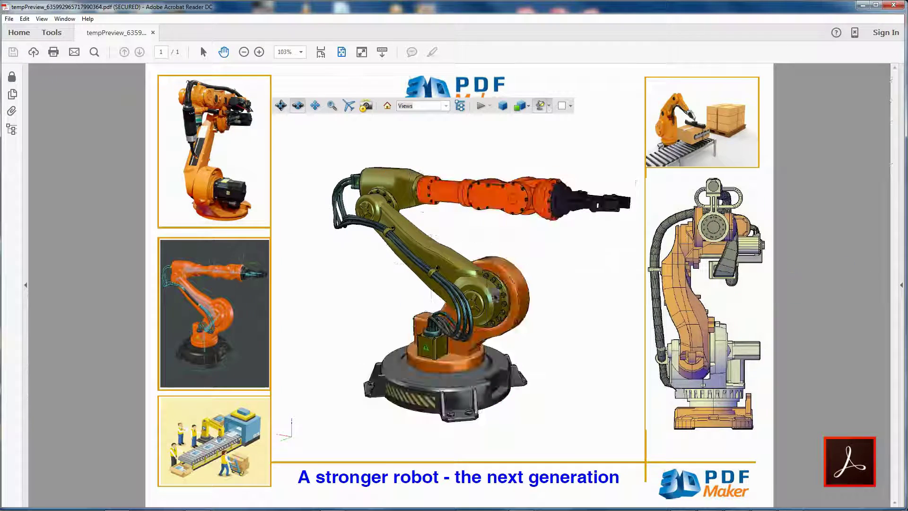
pyautogui.moveTo(369, 308); pyautogui.dragTo(550, 309)
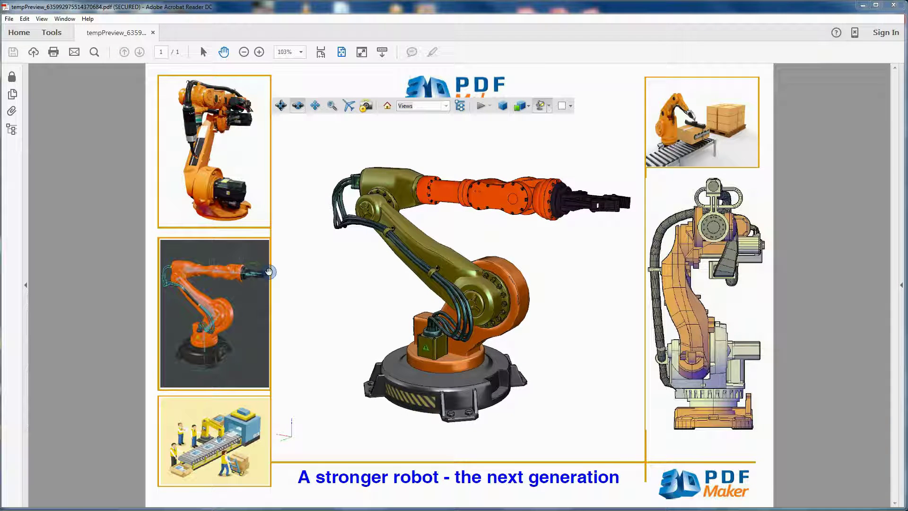
# Step: Save the PDF under a new name in the My_3D_PDF folder and close Reader
pyautogui.click(9, 19)
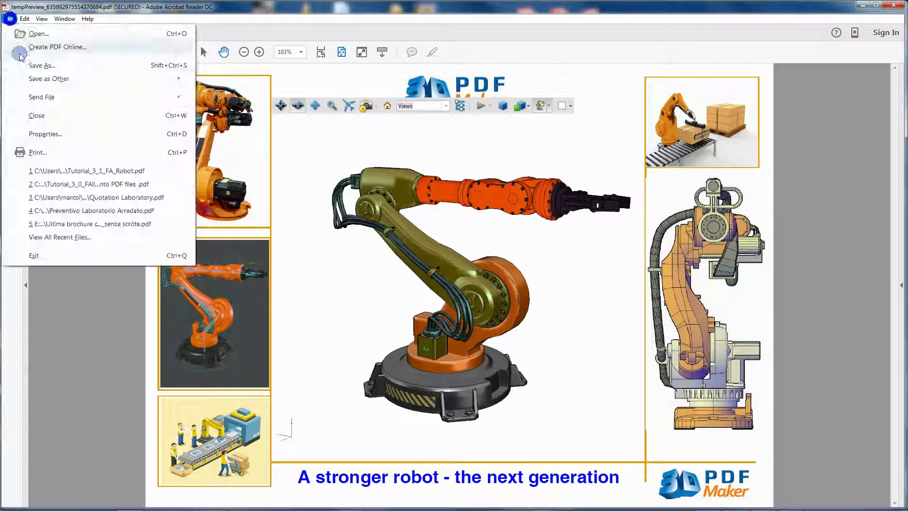
pyautogui.click(25, 66)
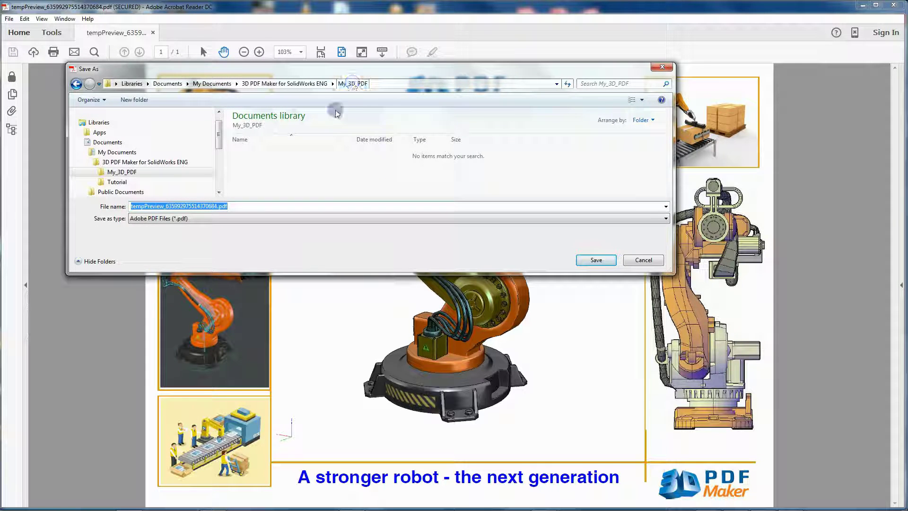
pyautogui.write('My_3D_PDF_Rob')
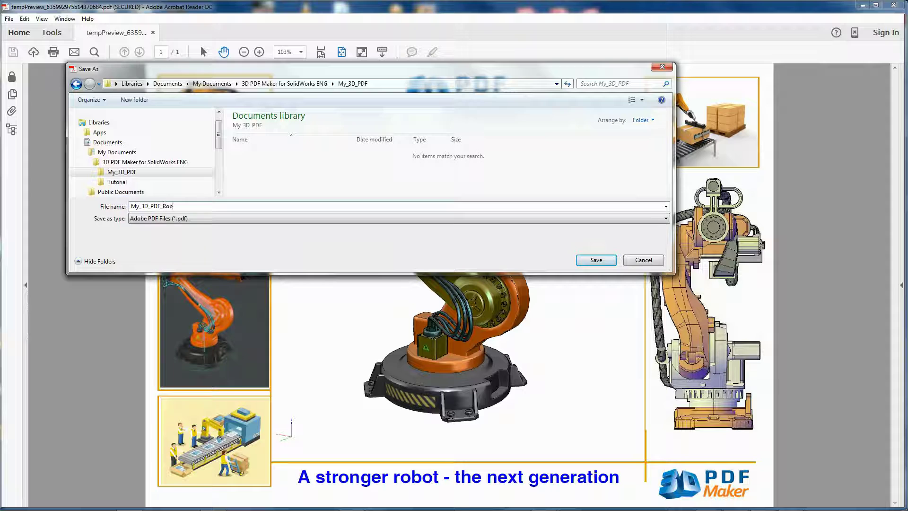
pyautogui.click(591, 258)
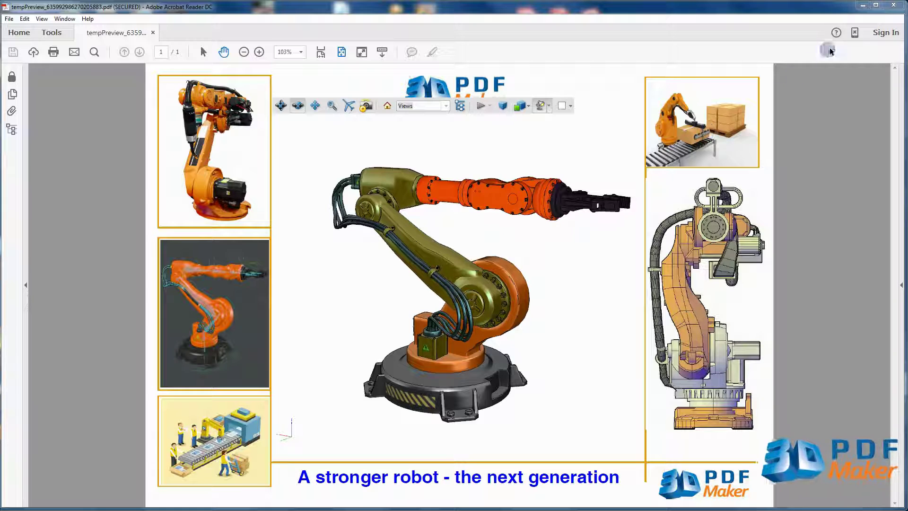
pyautogui.click(893, 6)
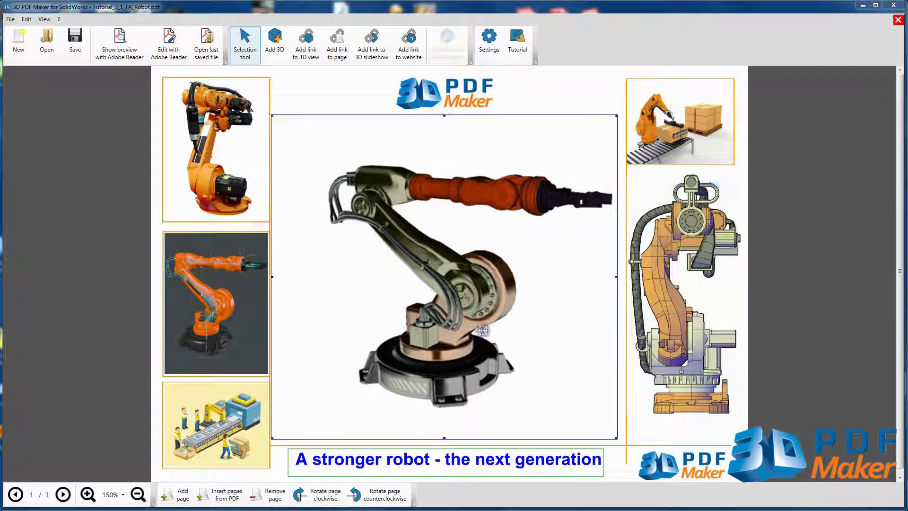
# Step: Close the robot brochure unsaved and set the default Lighting Scheme to CAD Optimized Lights
pyautogui.click(898, 18)
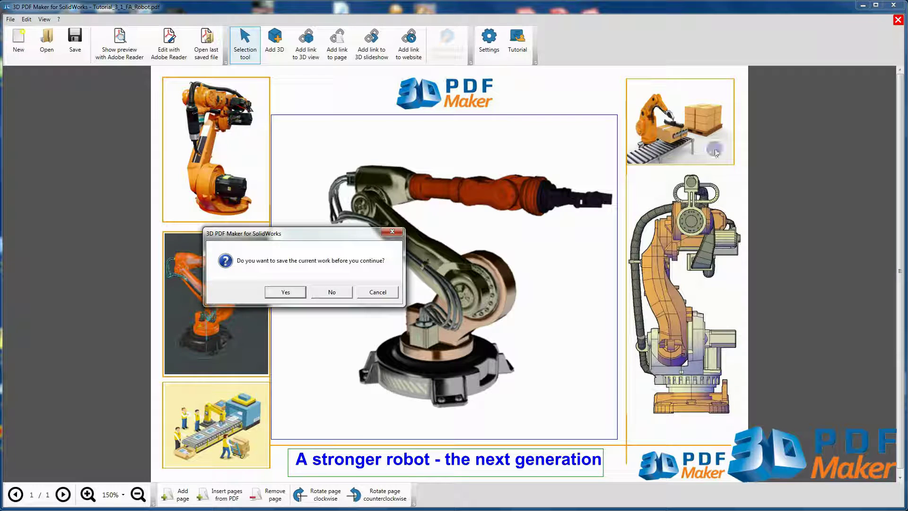
pyautogui.click(332, 292)
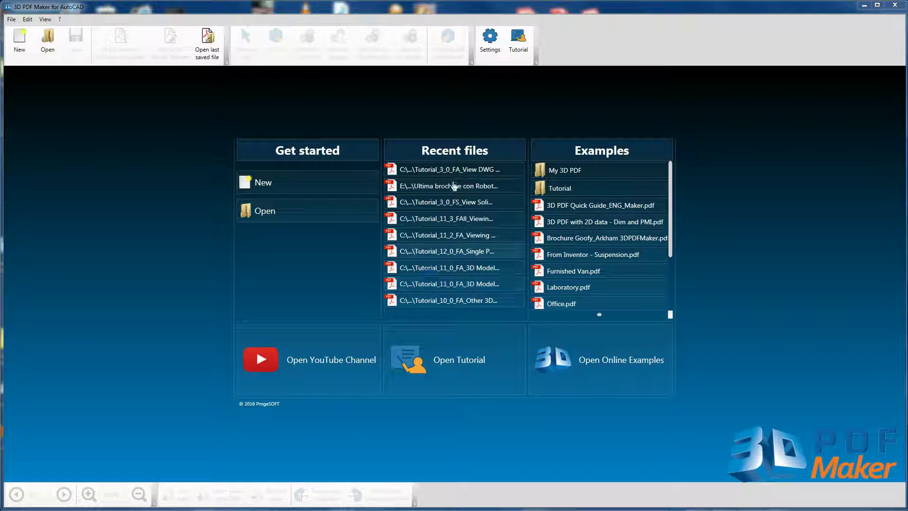
pyautogui.click(489, 44)
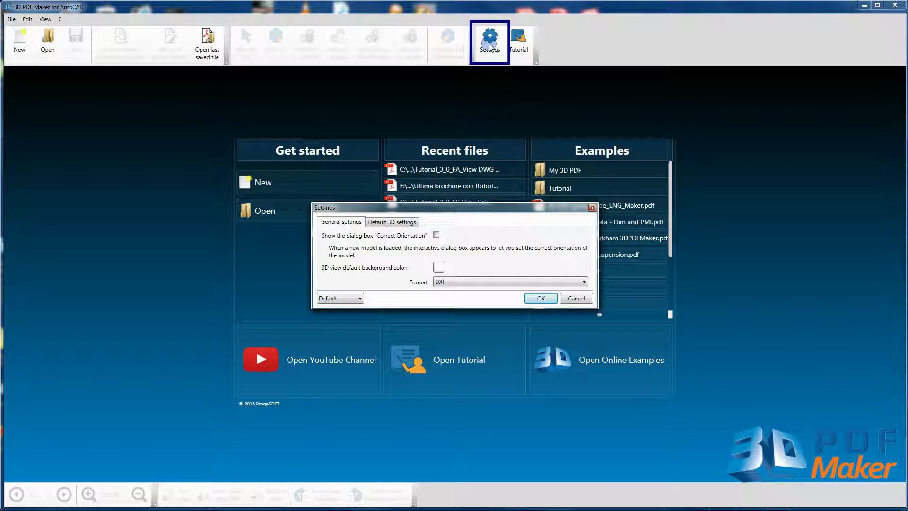
pyautogui.click(392, 223)
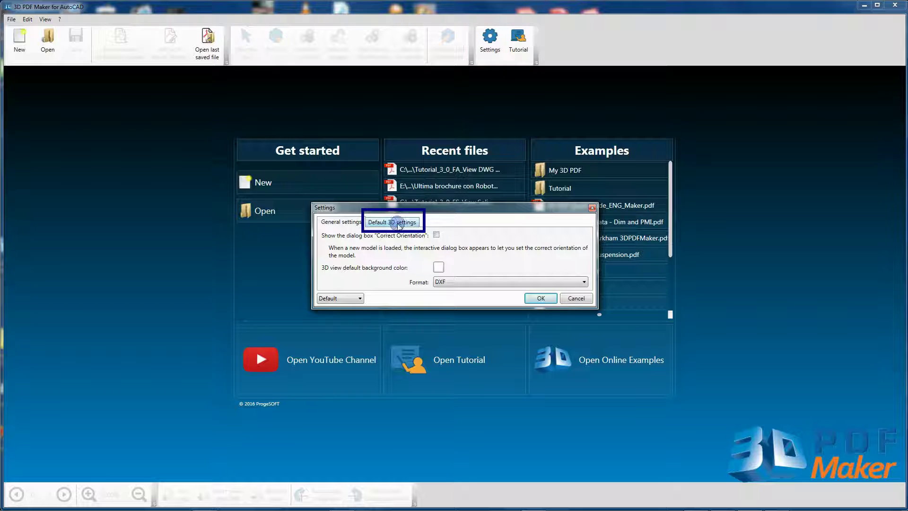
pyautogui.click(399, 382)
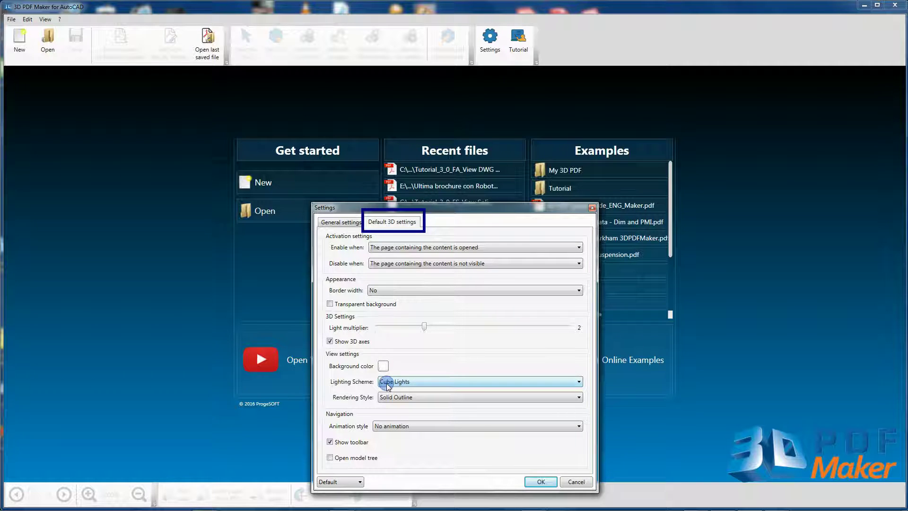
pyautogui.click(406, 469)
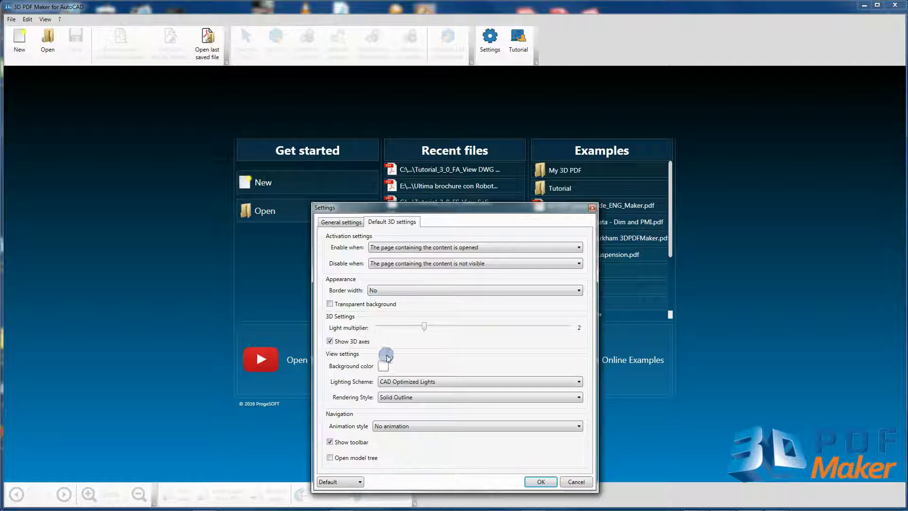
# Step: Switch the Correct Orientation prompt on and back off, then start turning the chair model
pyautogui.click(348, 223)
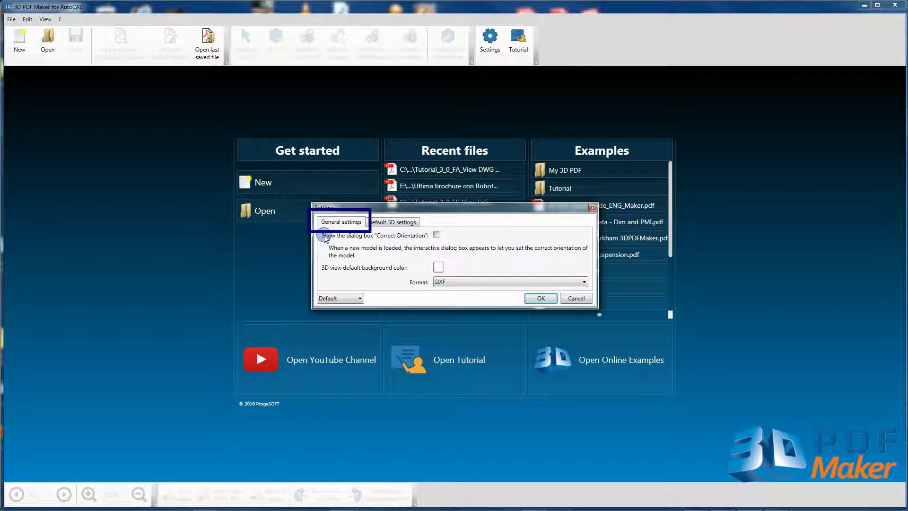
pyautogui.click(436, 235)
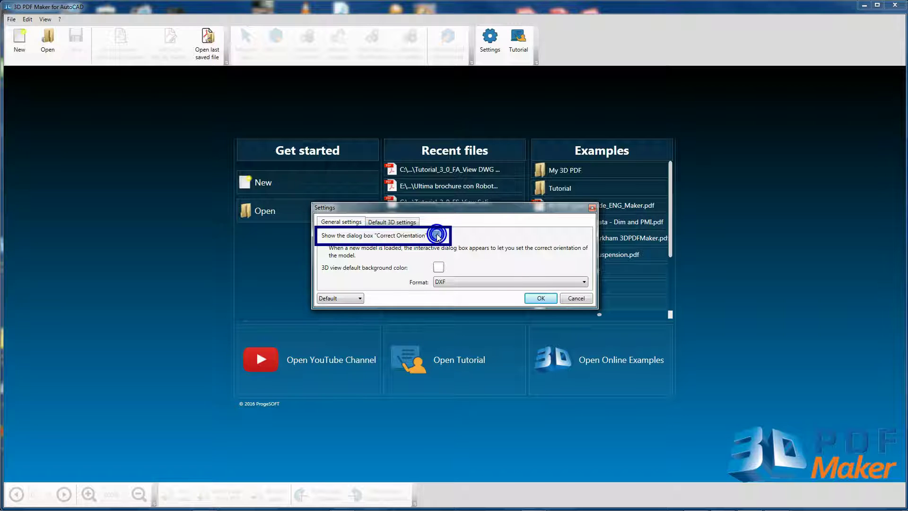
pyautogui.click(437, 236)
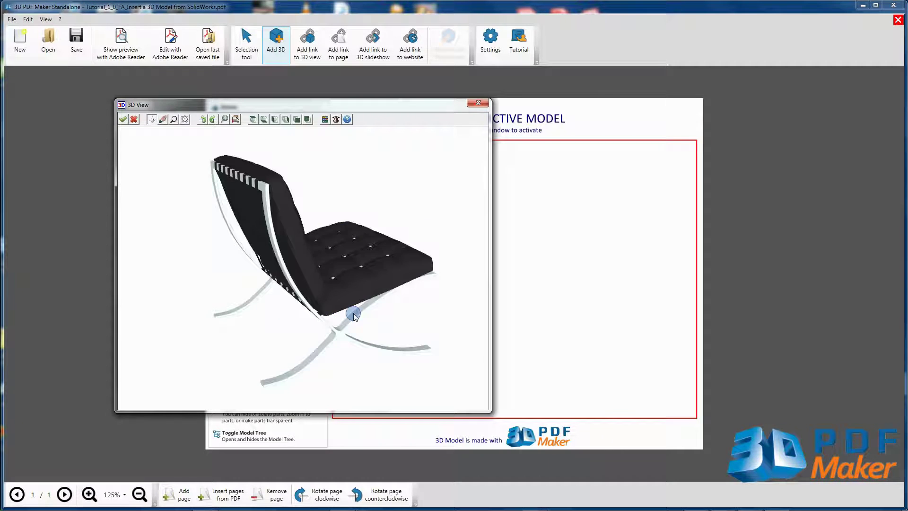
pyautogui.moveTo(293, 320); pyautogui.dragTo(323, 320)
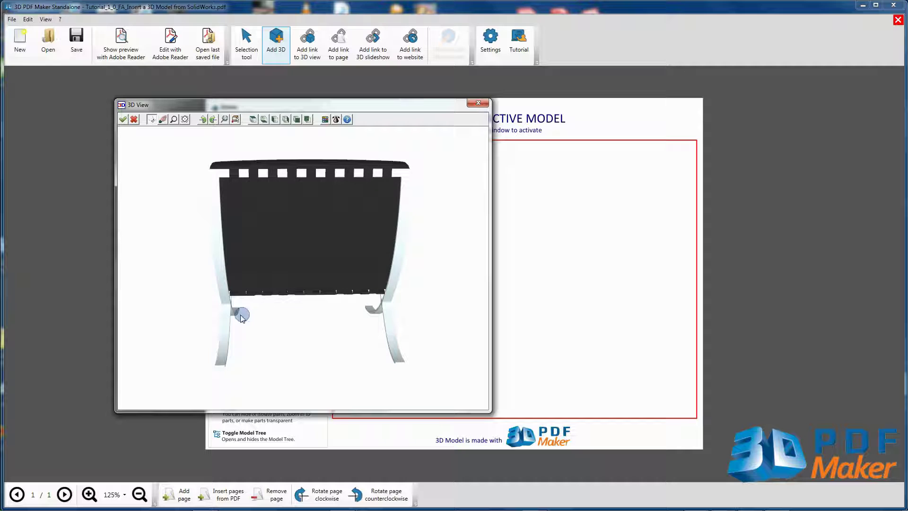
# Step: Rotate the chair to a three-quarter front view, enlarge it, and place it in the page frame
pyautogui.moveTo(202, 316); pyautogui.dragTo(291, 320)
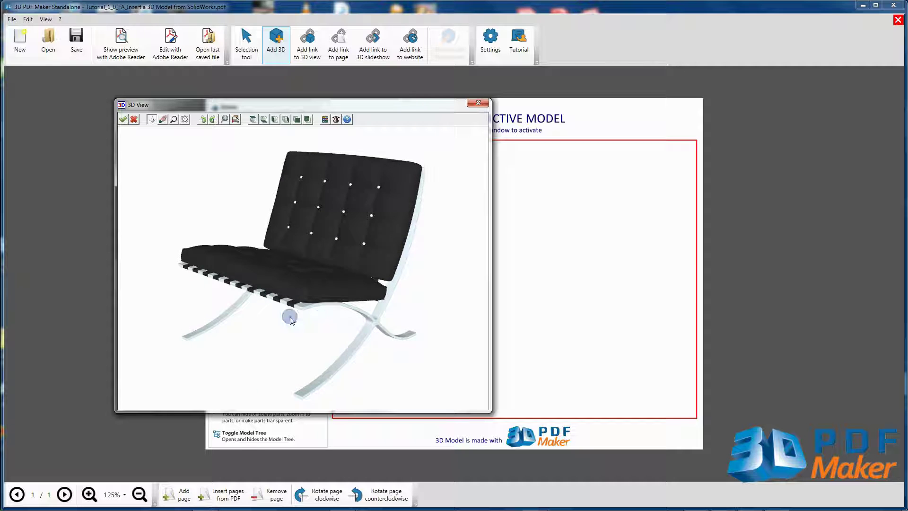
pyautogui.click(336, 120)
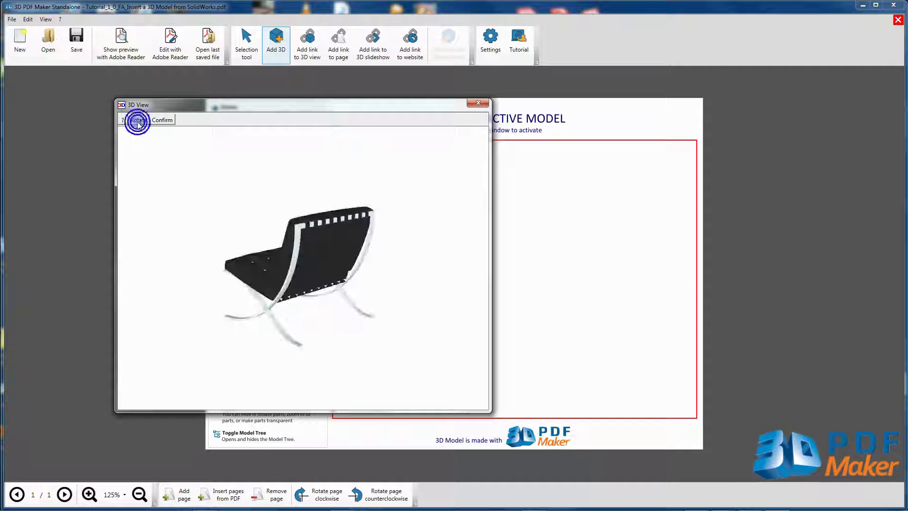
pyautogui.moveTo(194, 295); pyautogui.dragTo(265, 292)
pyautogui.moveTo(284, 295); pyautogui.dragTo(284, 265)
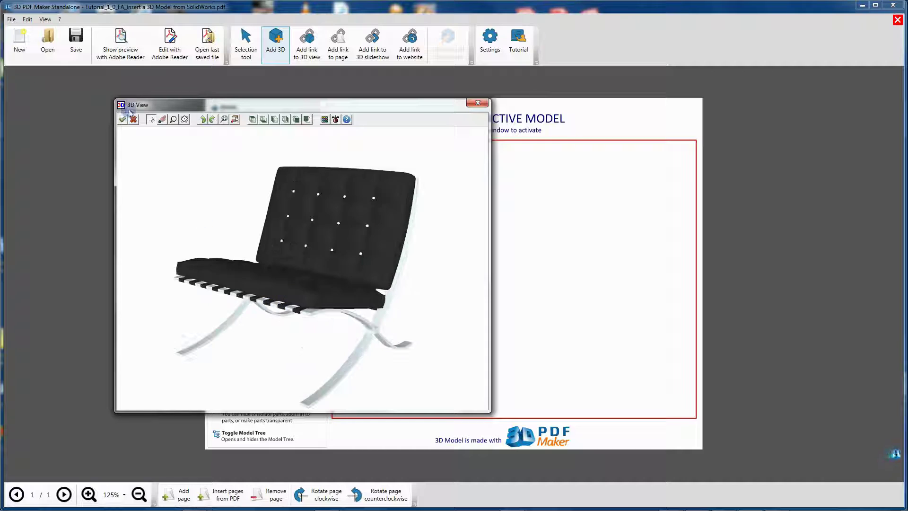
pyautogui.click(122, 119)
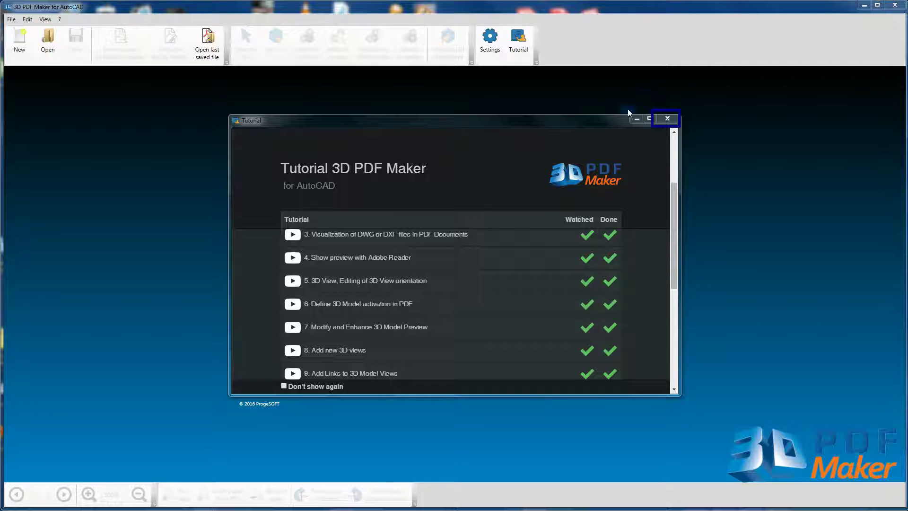
# Step: Close the Tutorial window to return to the start screen
pyautogui.click(667, 120)
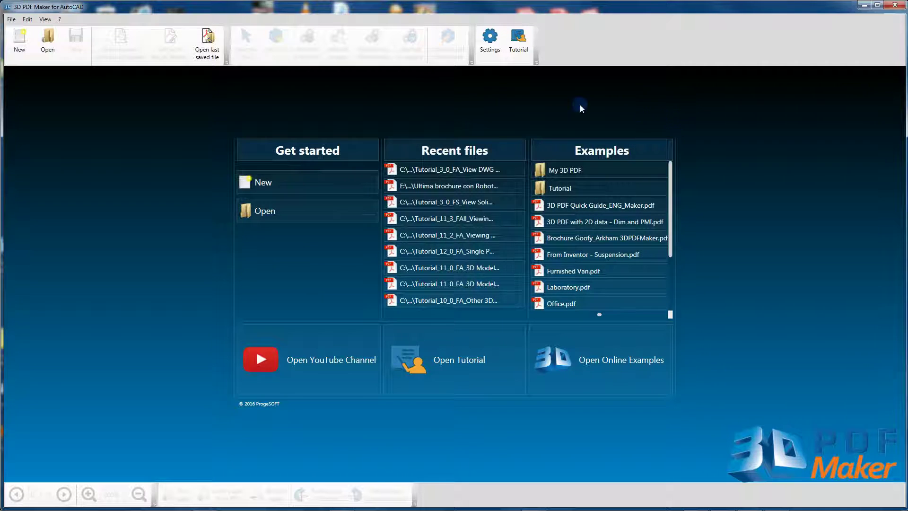